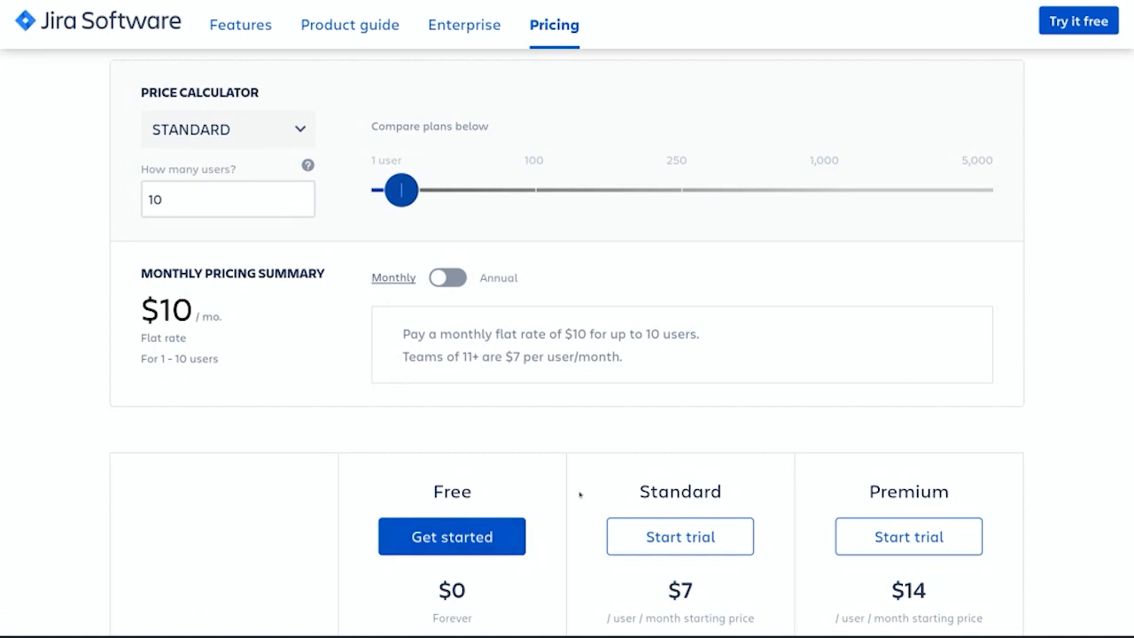
# Step: Review the Free, Standard and Premium plan prices and compare which features each one includes
pyautogui.scroll(-3, 580, 494)
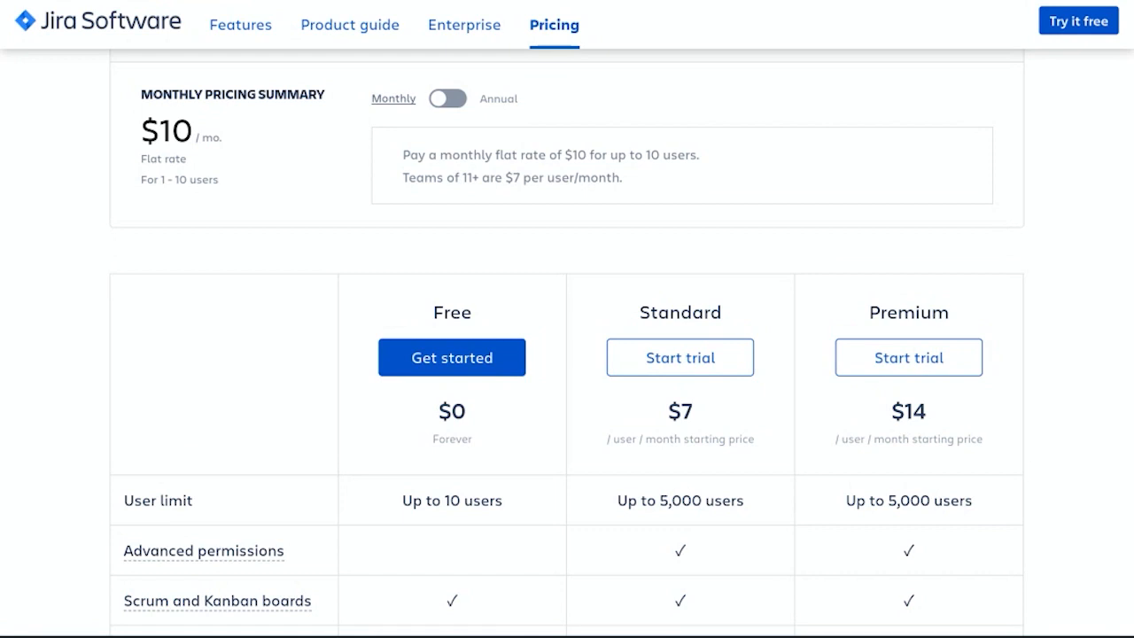
pyautogui.scroll(-5, 567, 349)
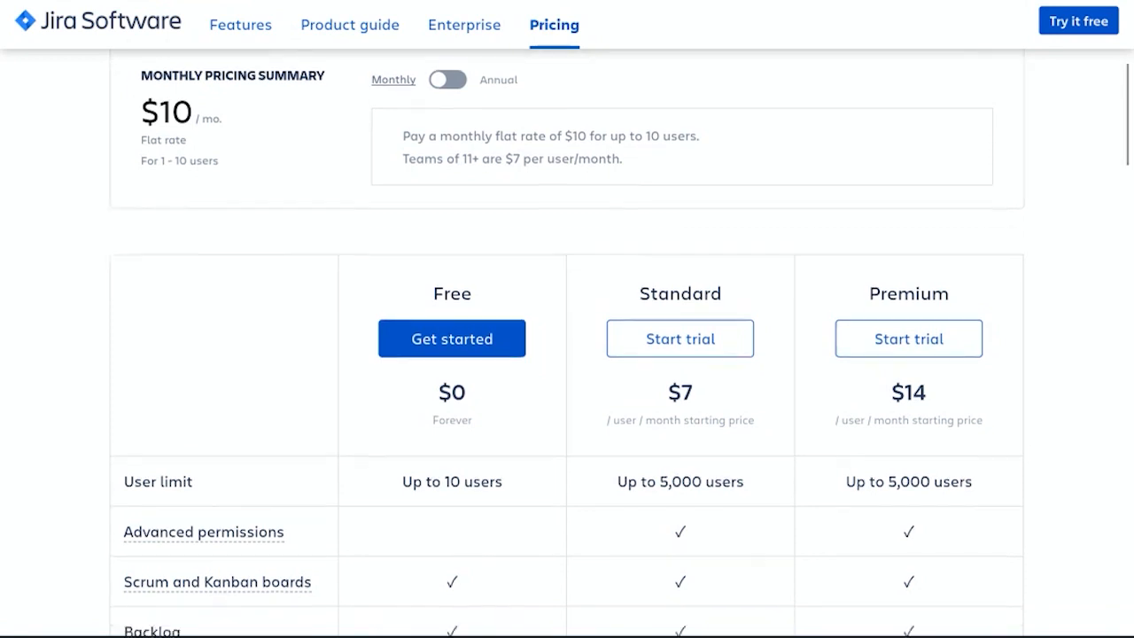
pyautogui.scroll(-2, 567, 349)
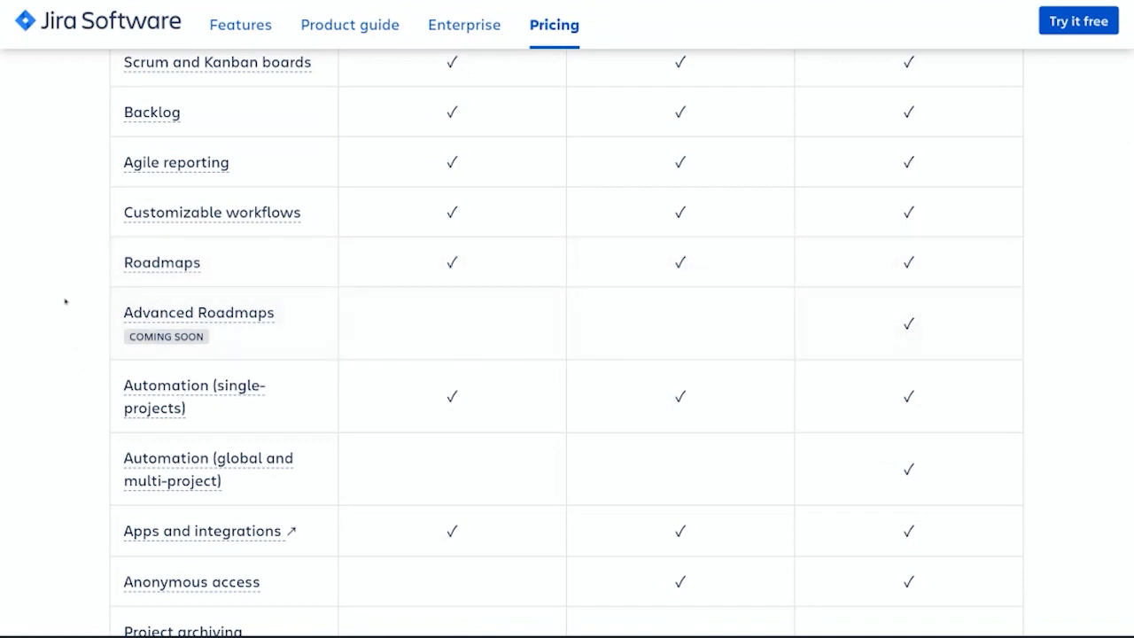
pyautogui.scroll(5, 64, 302)
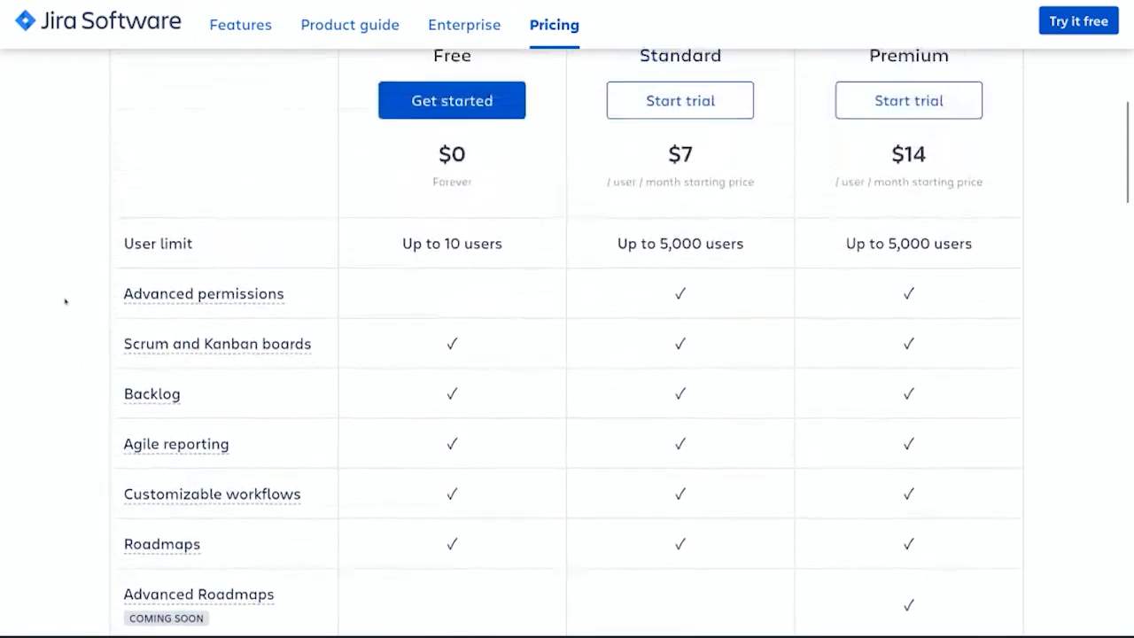
pyautogui.scroll(1, 65, 302)
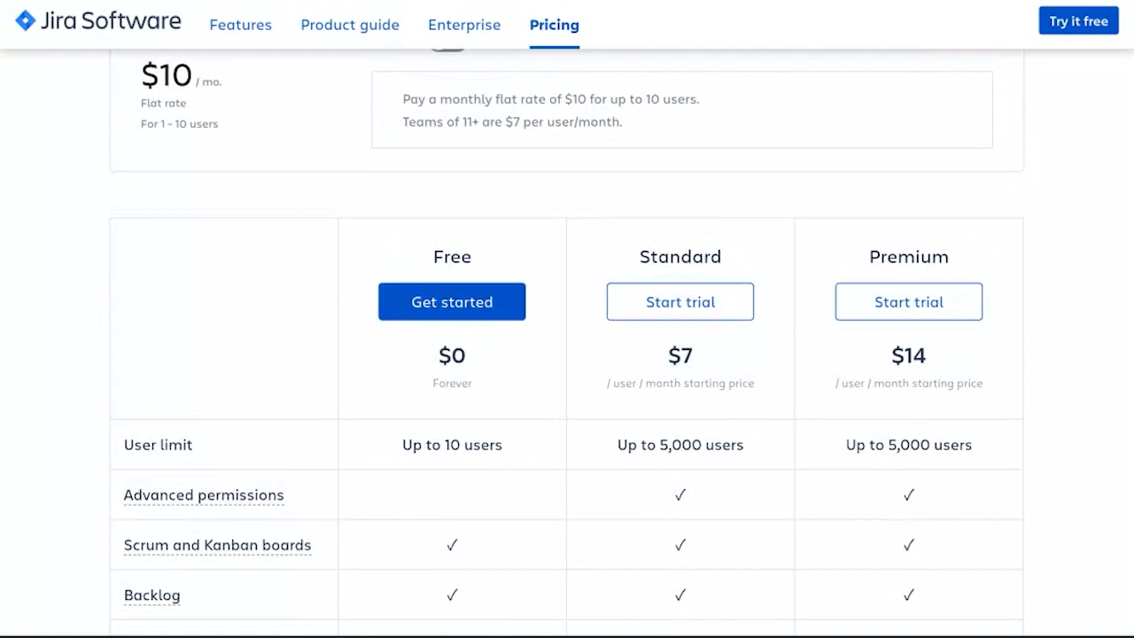
pyautogui.scroll(4, 567, 342)
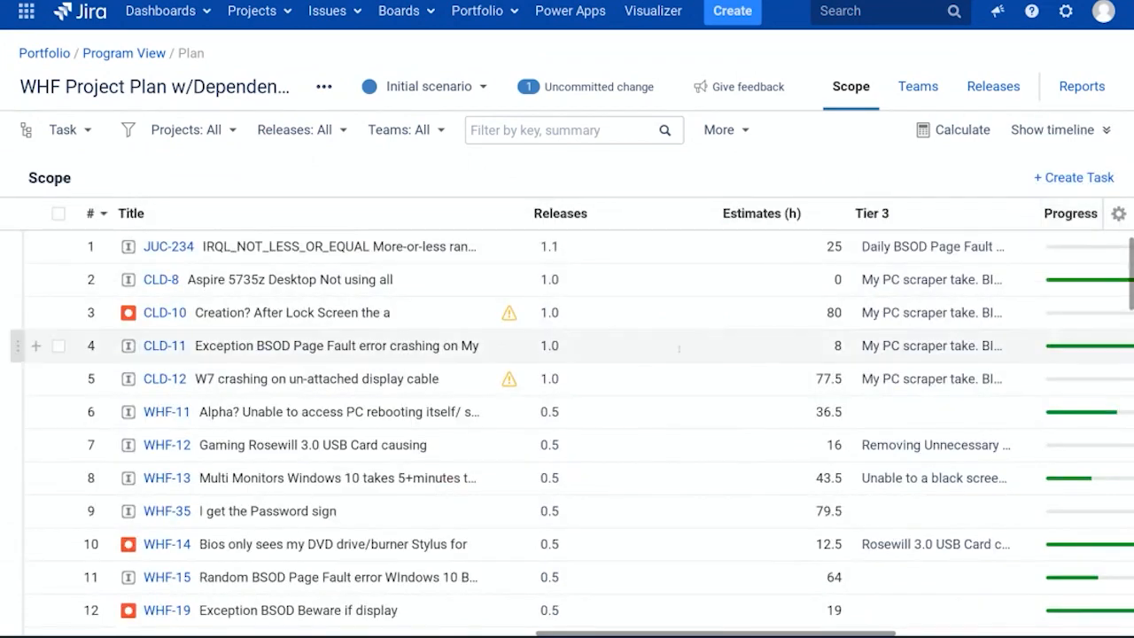
# Step: View the plan's scope at the Tier 3 and Tier 2 hierarchy levels, ending on Tier 3
pyautogui.moveTo(519, 398)
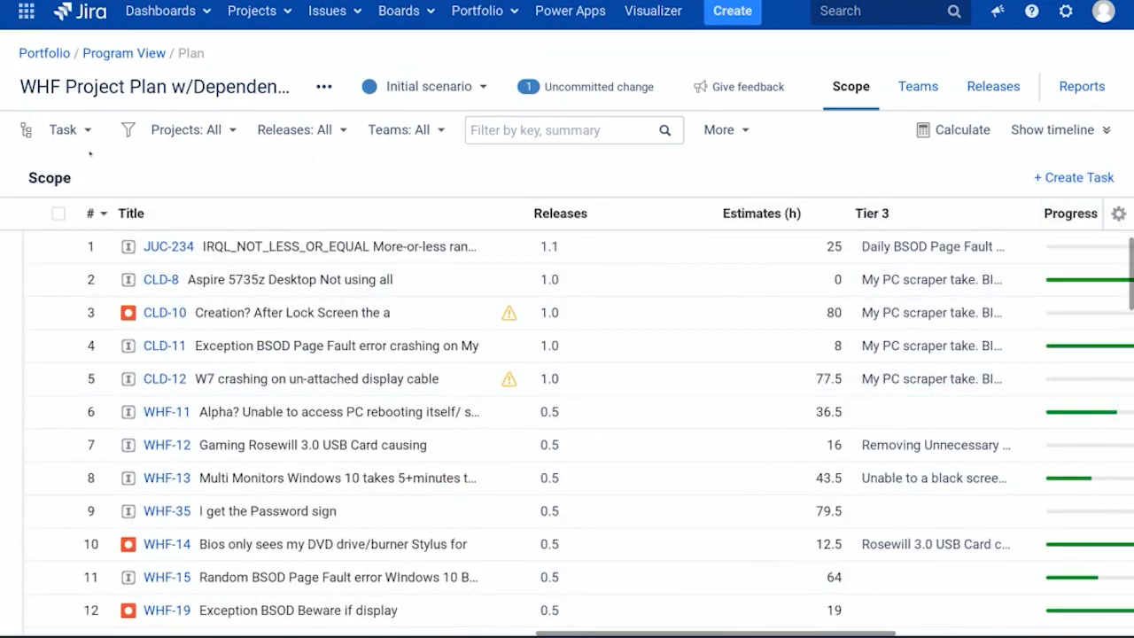
pyautogui.click(62, 129)
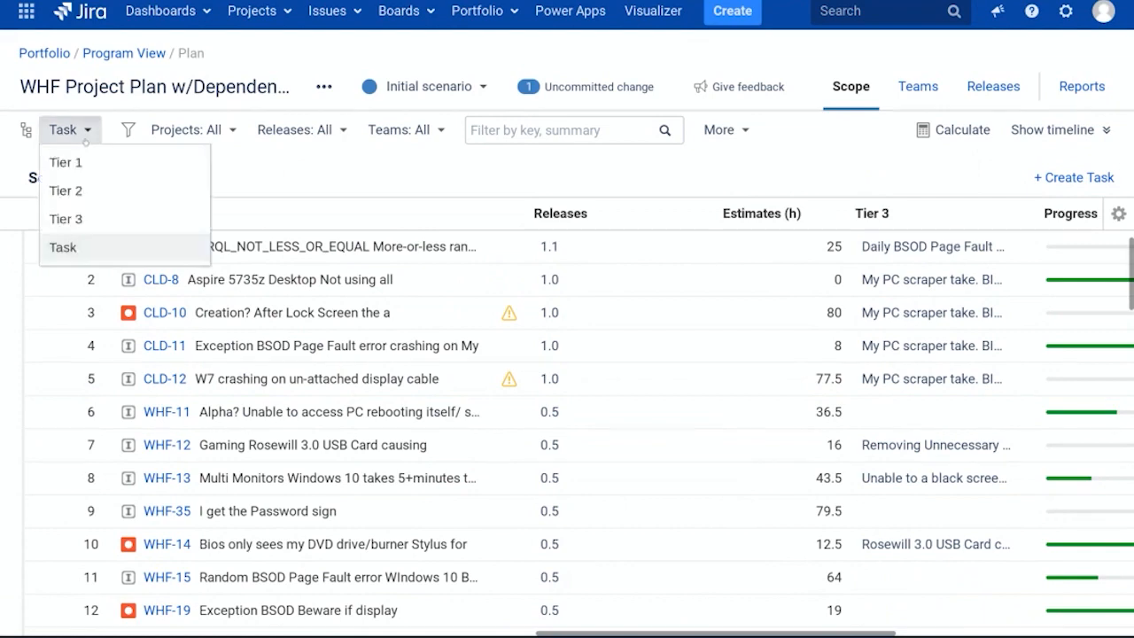
pyautogui.click(66, 218)
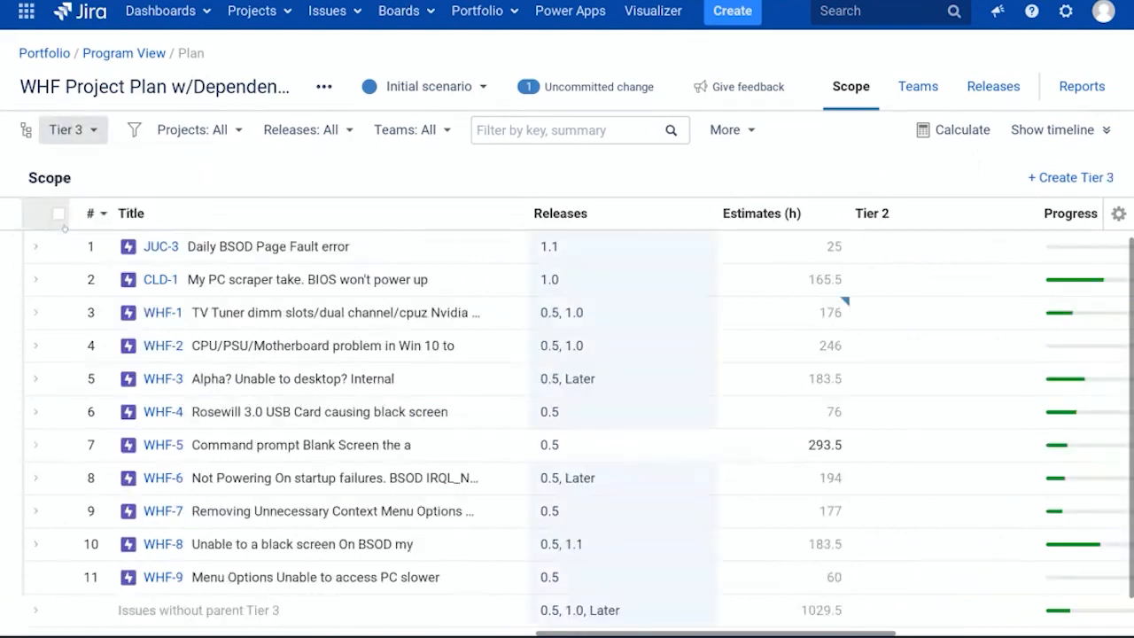
pyautogui.click(96, 134)
pyautogui.click(78, 190)
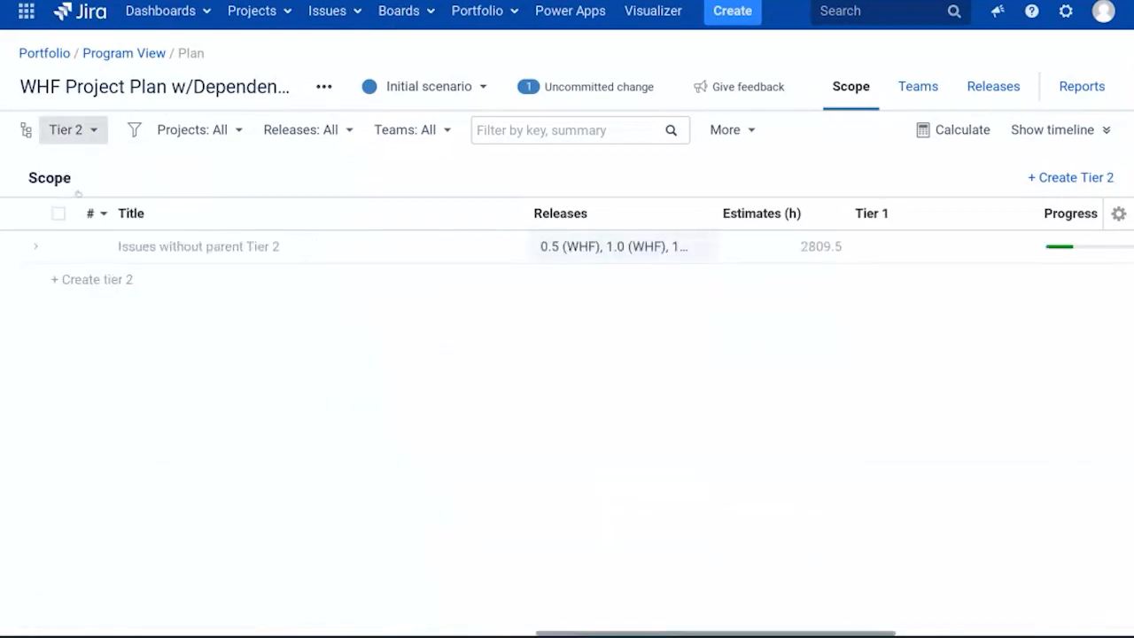
pyautogui.click(94, 139)
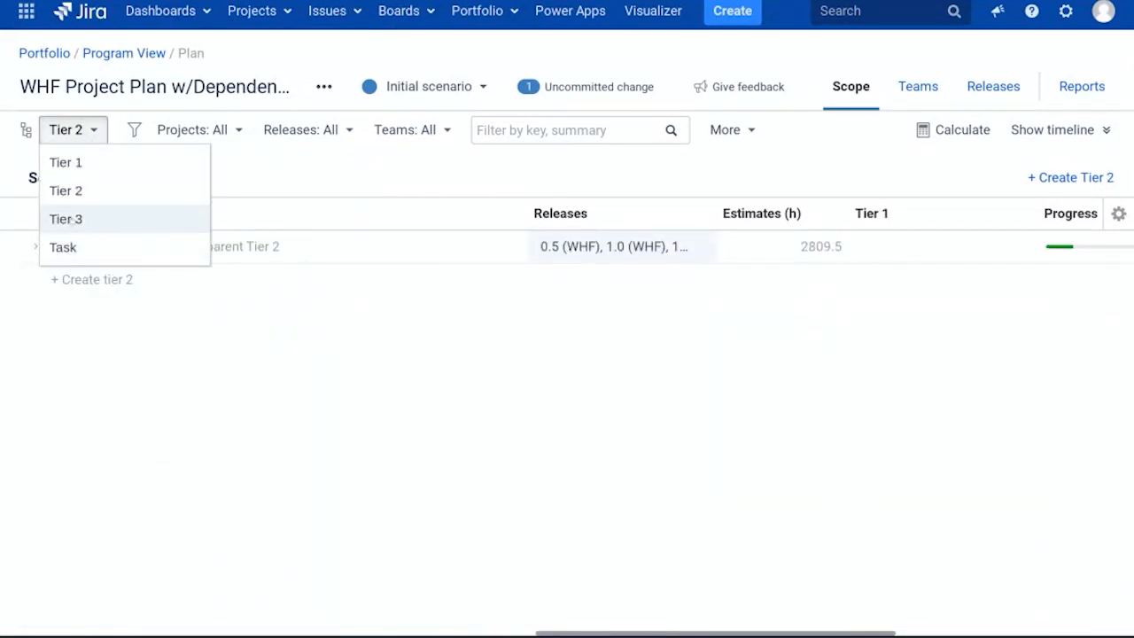
pyautogui.click(65, 219)
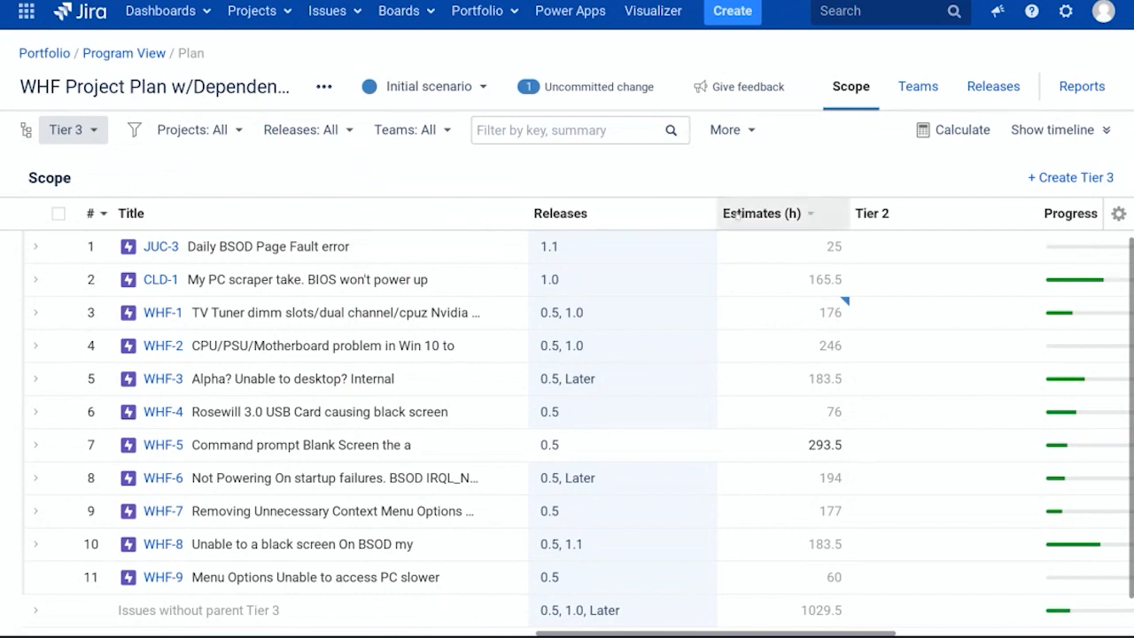
# Step: Show the plan's schedule timeline and set its hierarchy level to Task
pyautogui.click(1021, 131)
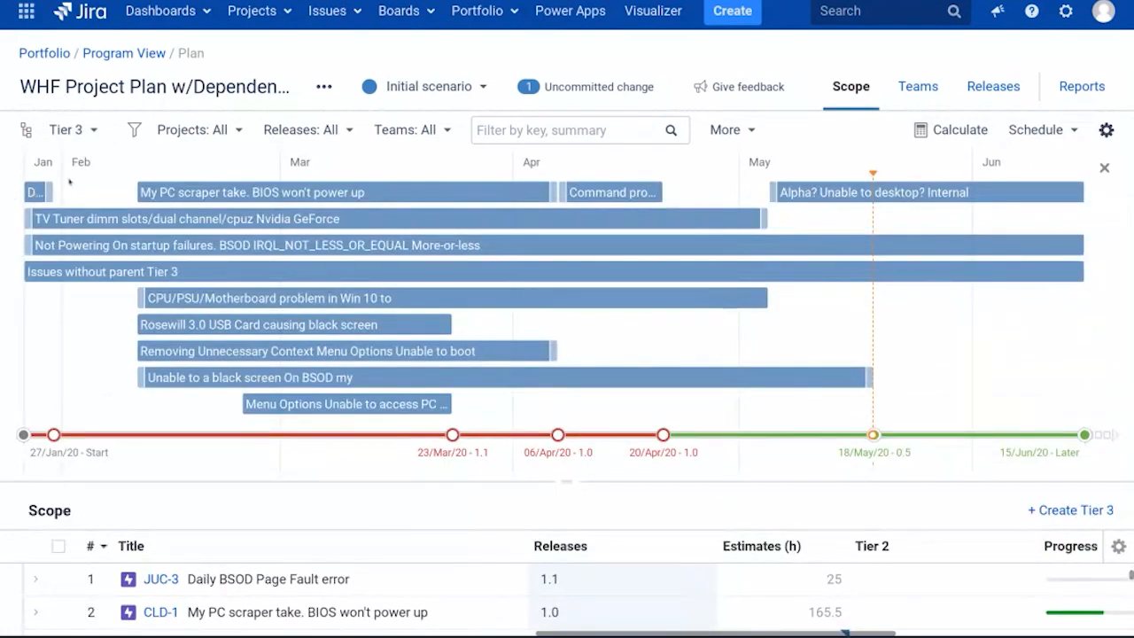
pyautogui.click(85, 133)
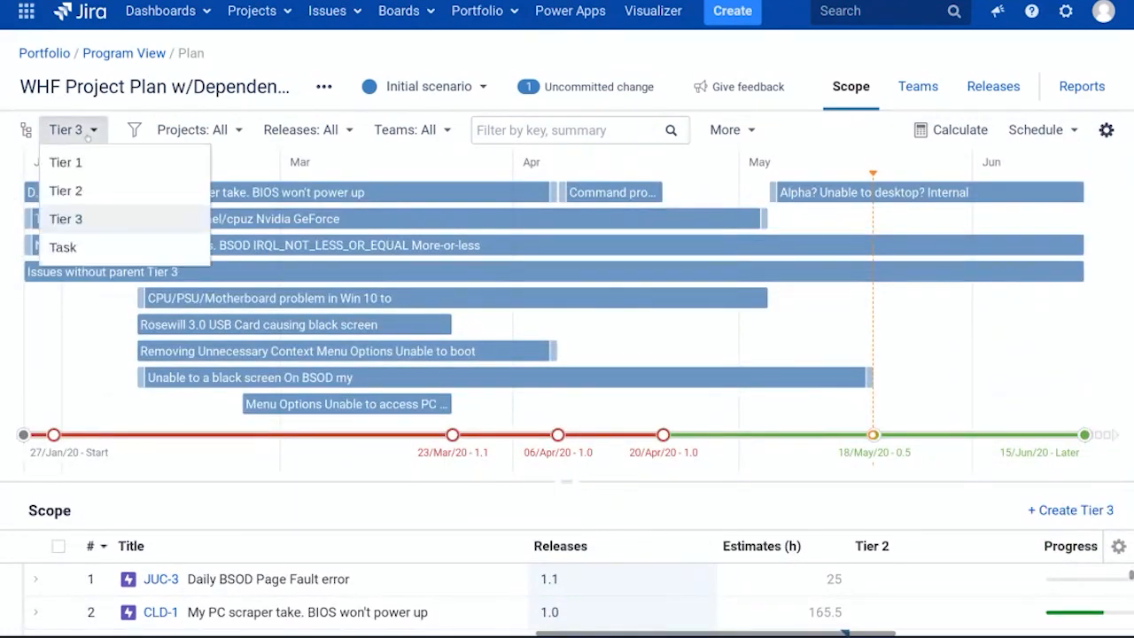
pyautogui.click(64, 247)
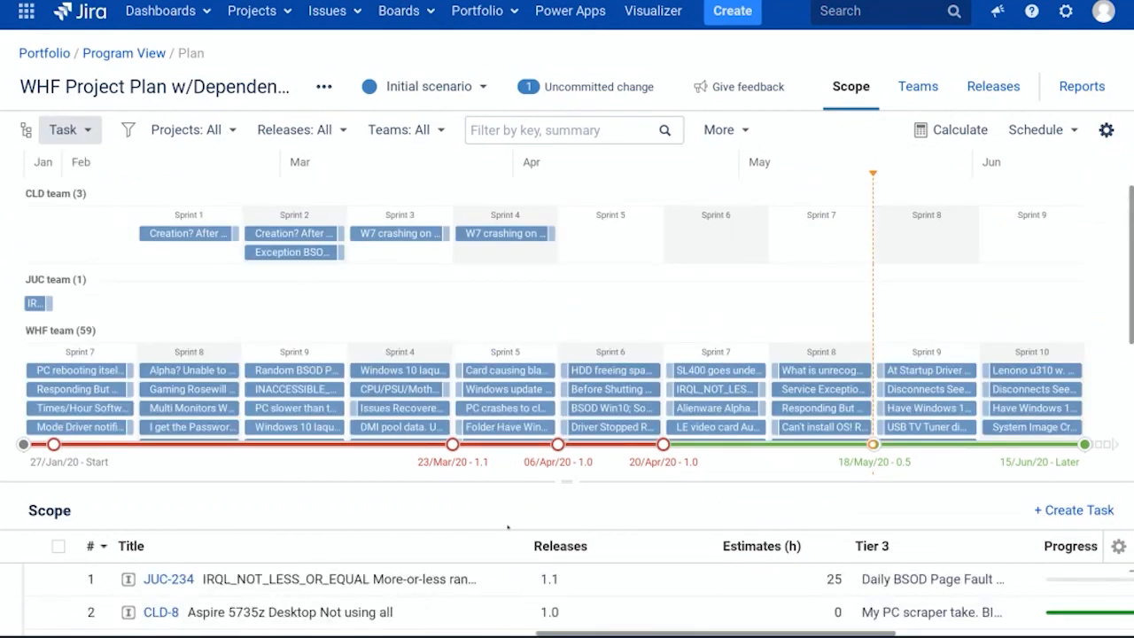
# Step: Open the portfolio plan "3.0 WHF Plan with Dependencies" and reduce the browser zoom to 80%
pyautogui.click(488, 12)
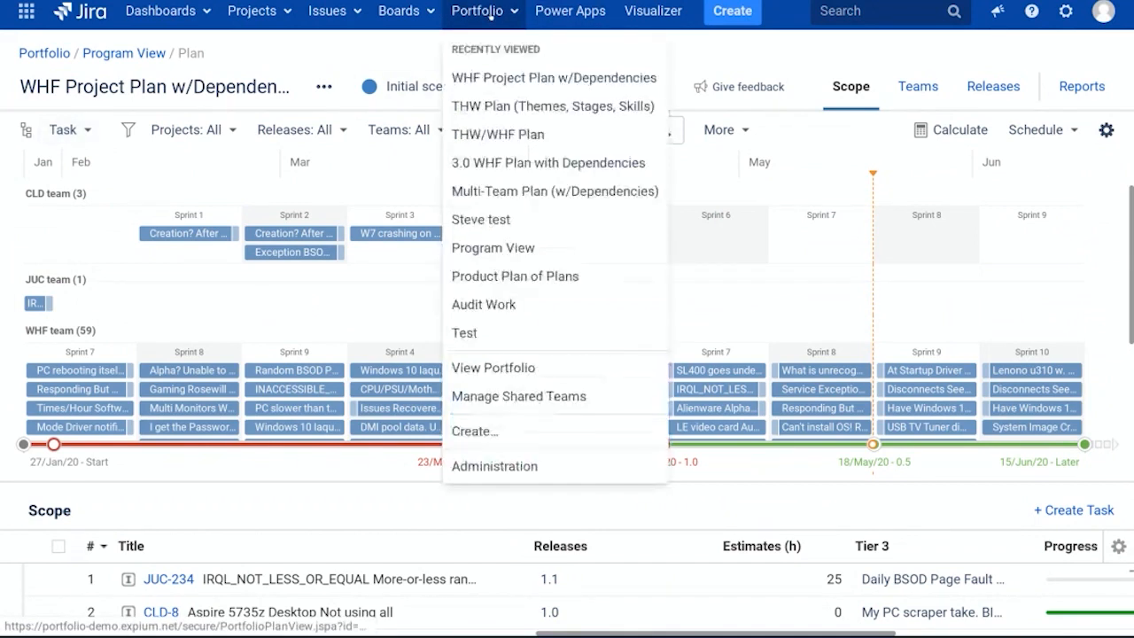
pyautogui.click(535, 164)
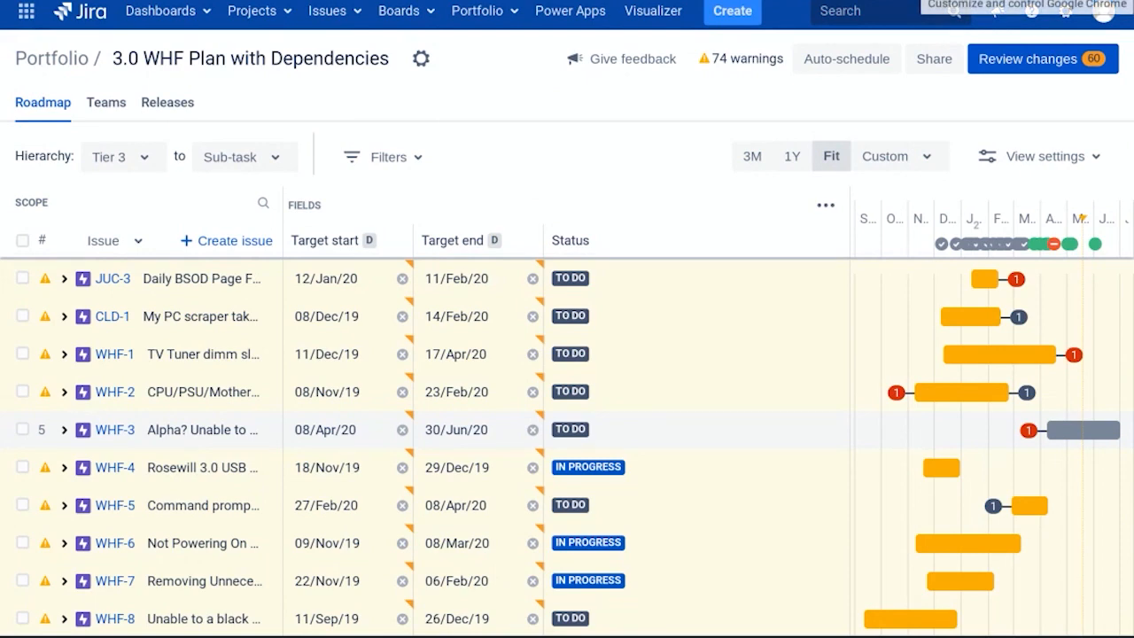
pyautogui.click(1117, 1)
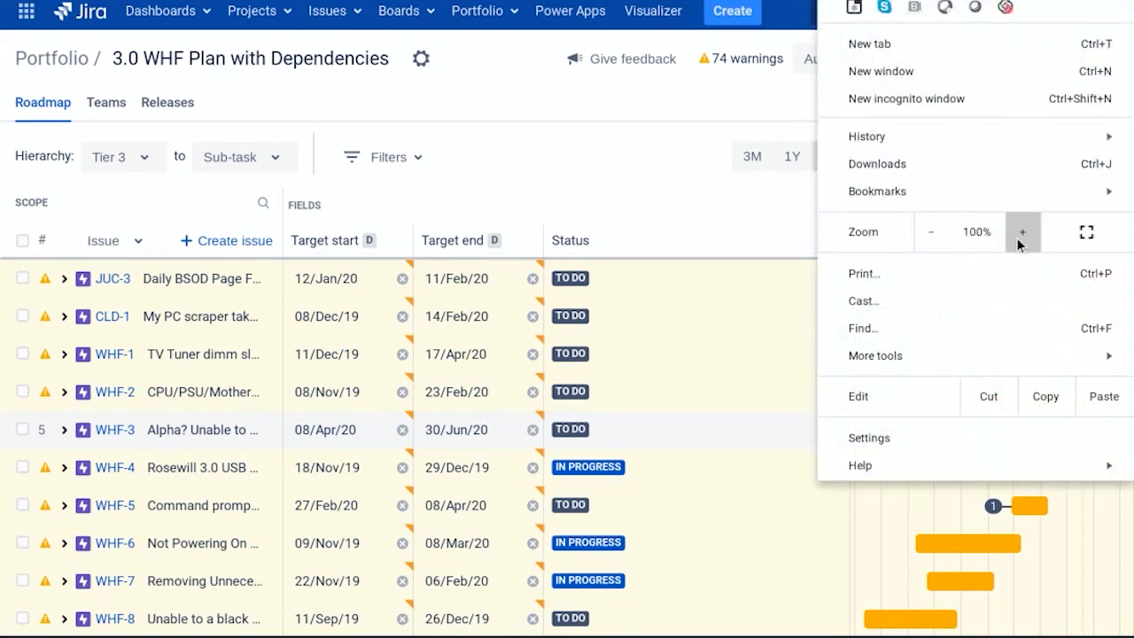
pyautogui.click(930, 237)
pyautogui.click(928, 238)
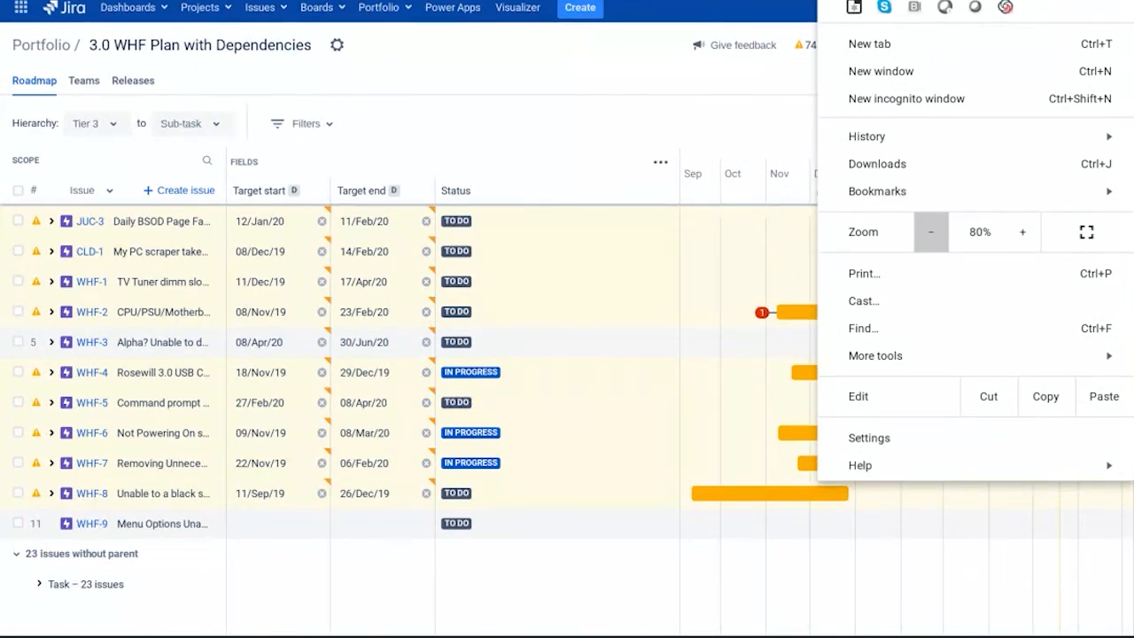
pyautogui.click(635, 110)
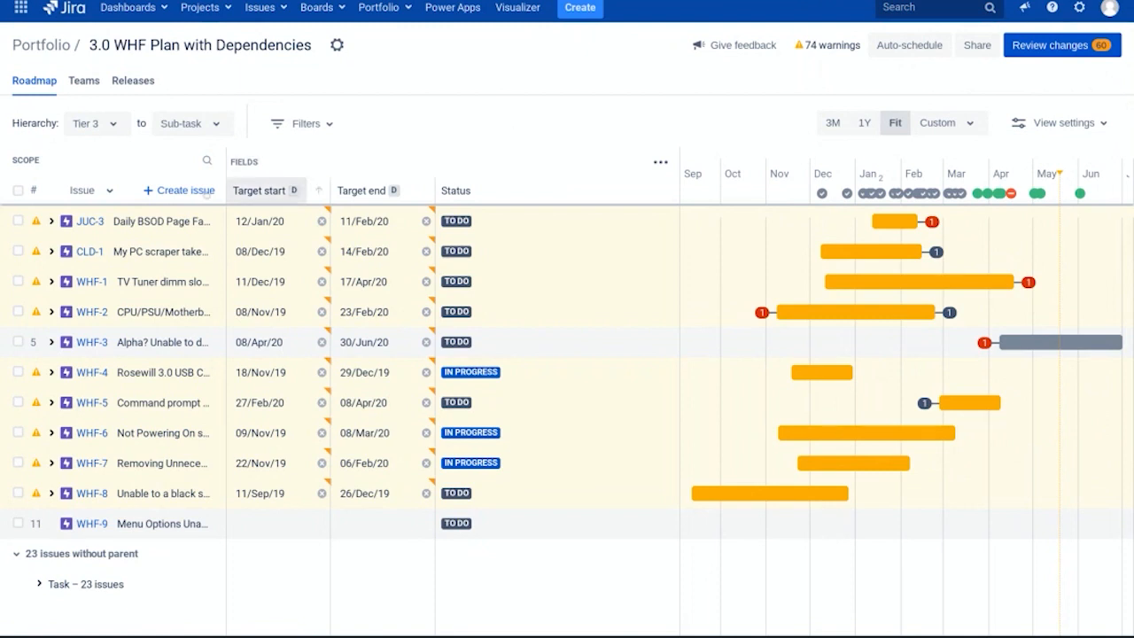
# Step: Expand the Tier 3 issue WHF-2 in the roadmap to list its child issues
pyautogui.click(113, 133)
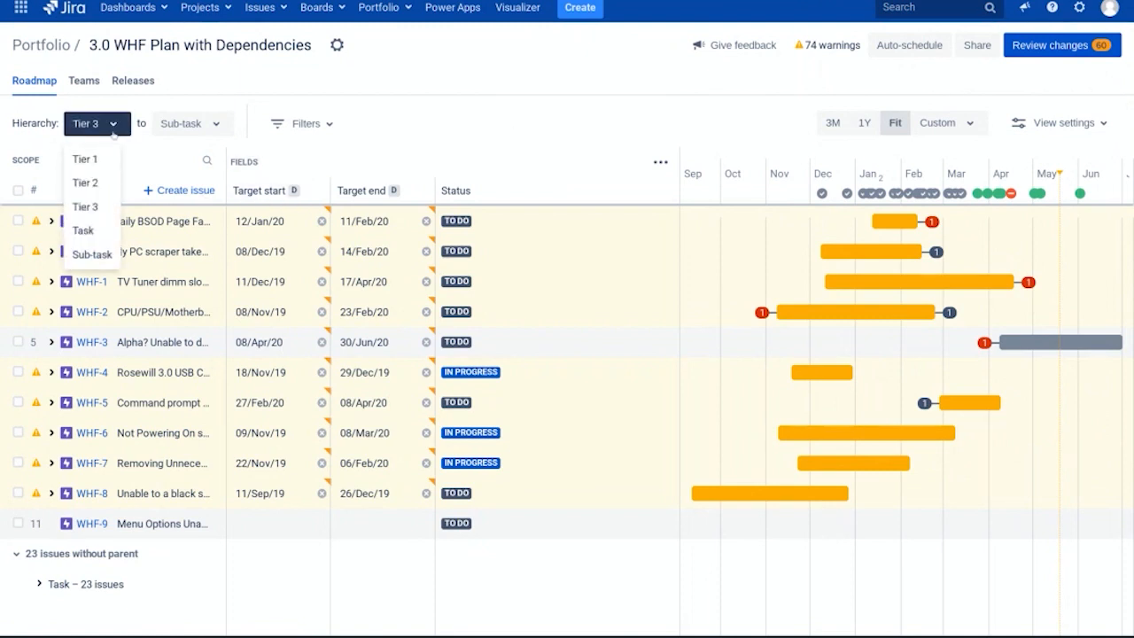
pyautogui.click(471, 139)
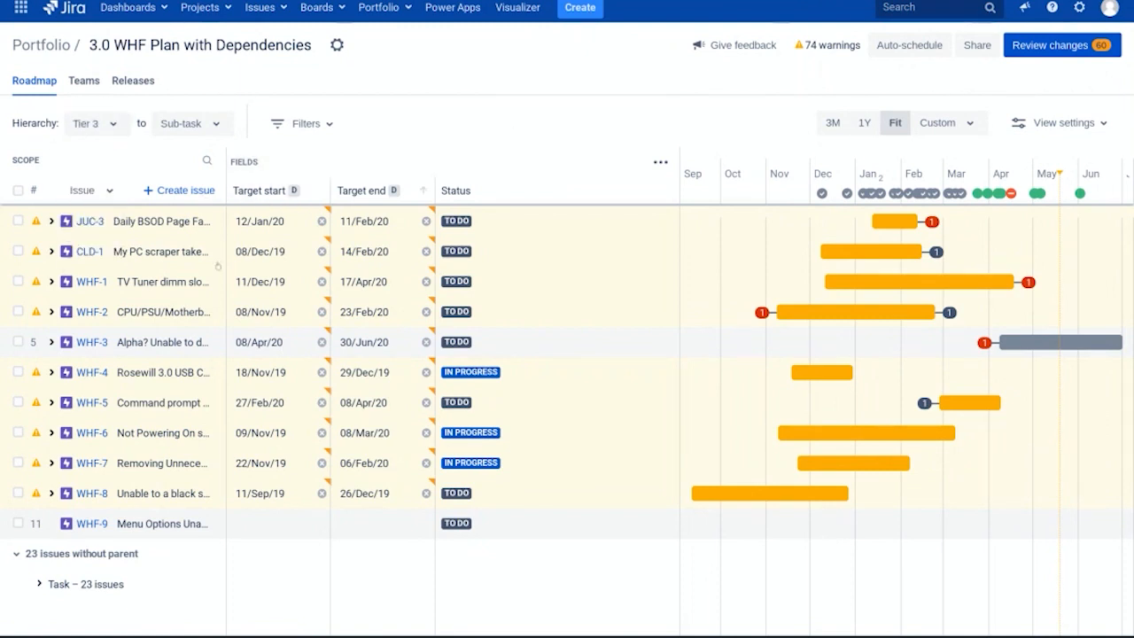
pyautogui.click(50, 312)
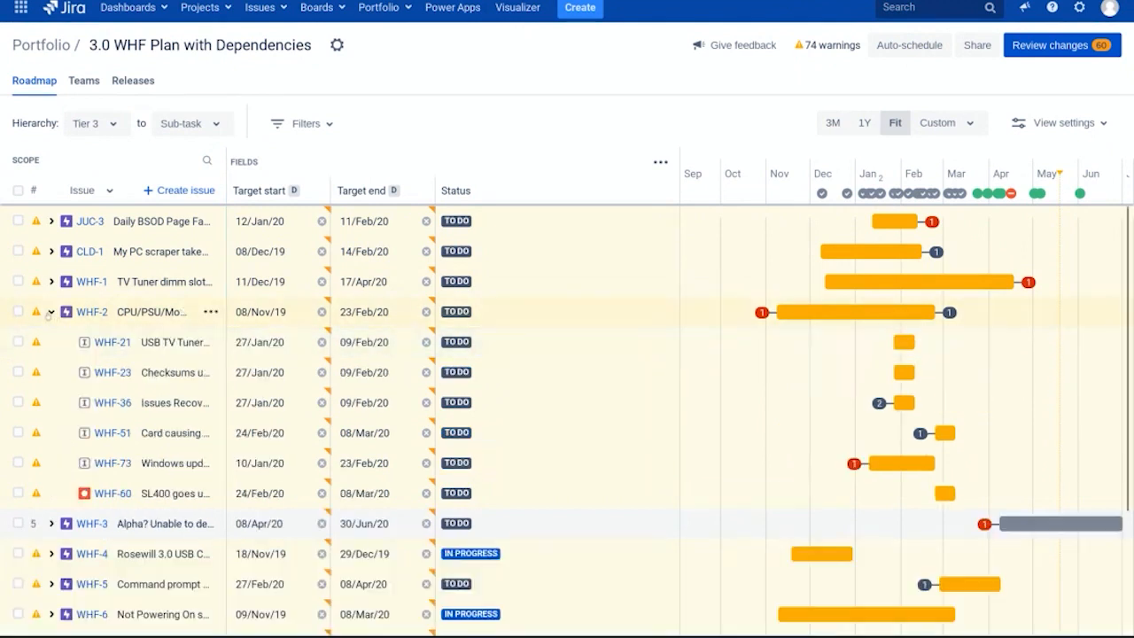
pyautogui.click(49, 313)
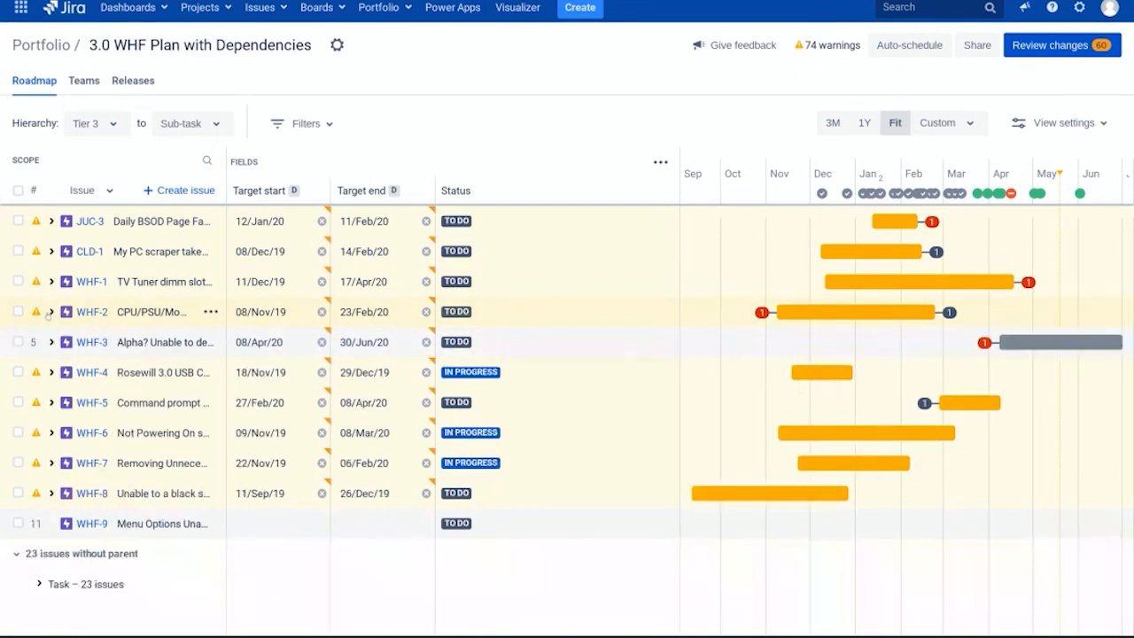
pyautogui.click(49, 314)
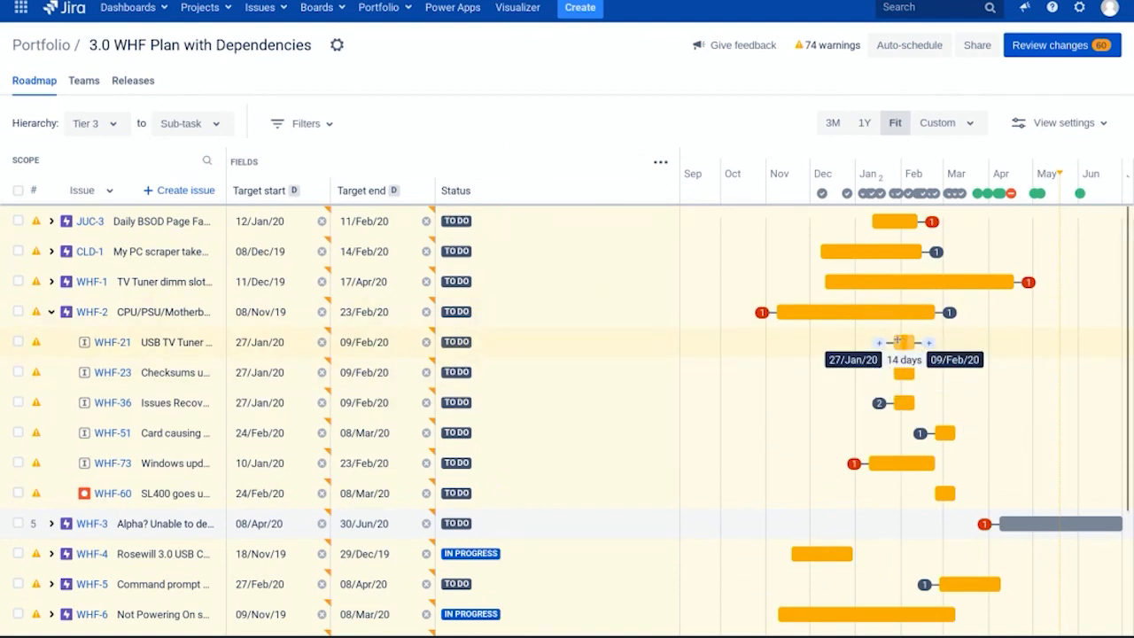
# Step: Reschedule WHF-21 to run from 31/Jan/20 to 08/Mar/20 and inspect the issue blocking WHF-2
pyautogui.moveTo(897, 340)
pyautogui.mouseDown()
pyautogui.moveTo(1017, 340)
pyautogui.moveTo(835, 342)
pyautogui.moveTo(934, 347)
pyautogui.moveTo(949, 359)
pyautogui.moveTo(905, 342)
pyautogui.mouseUp()
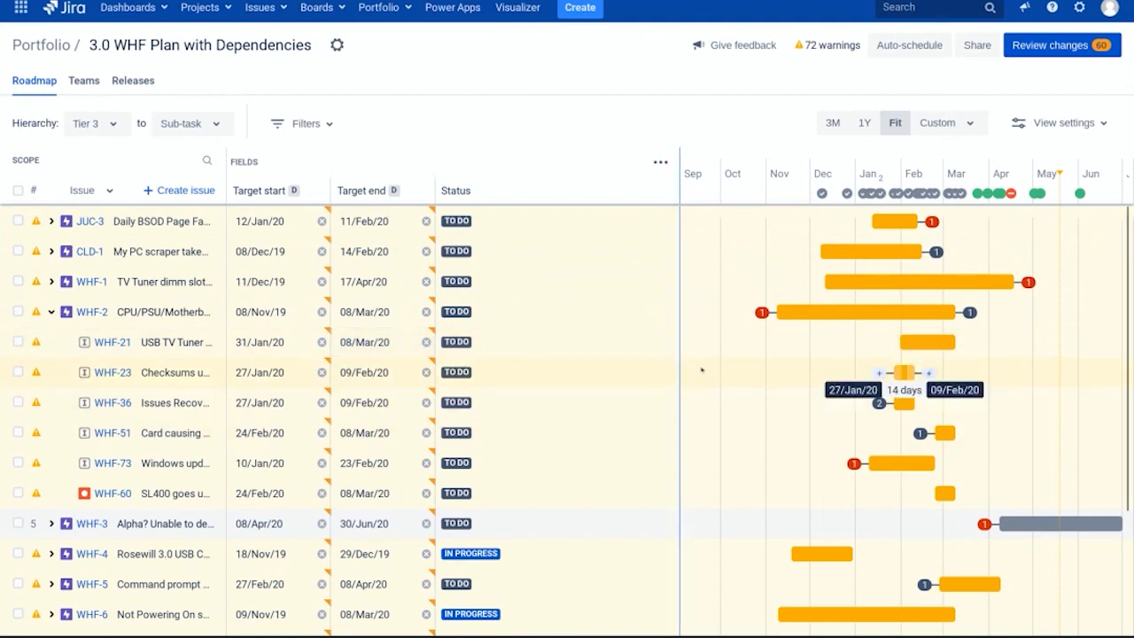
pyautogui.click(759, 314)
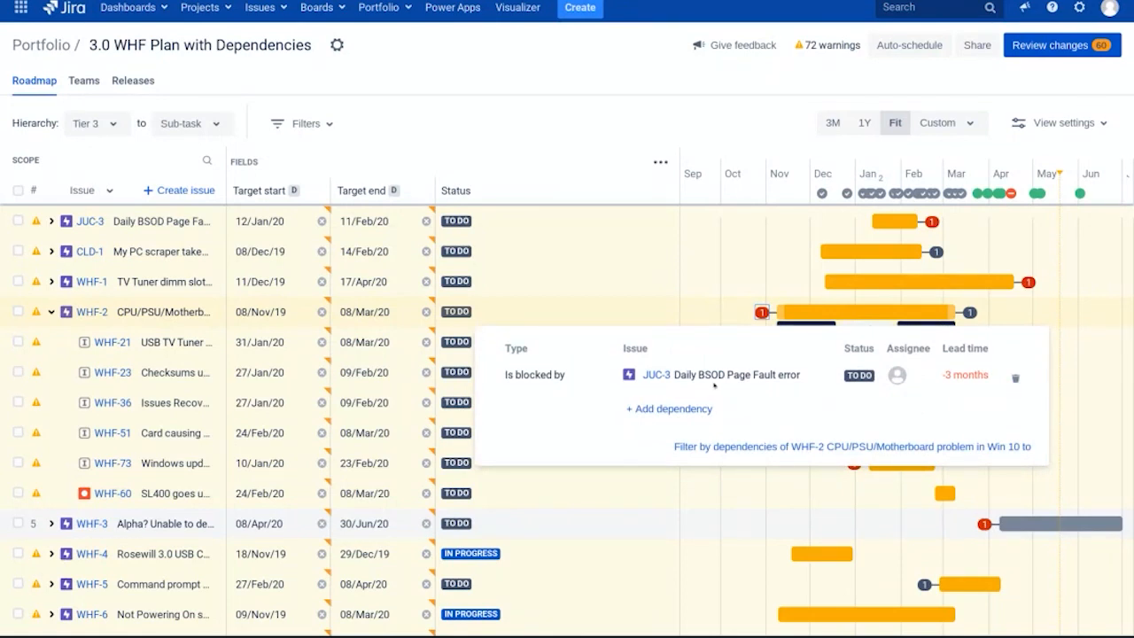
pyautogui.click(636, 122)
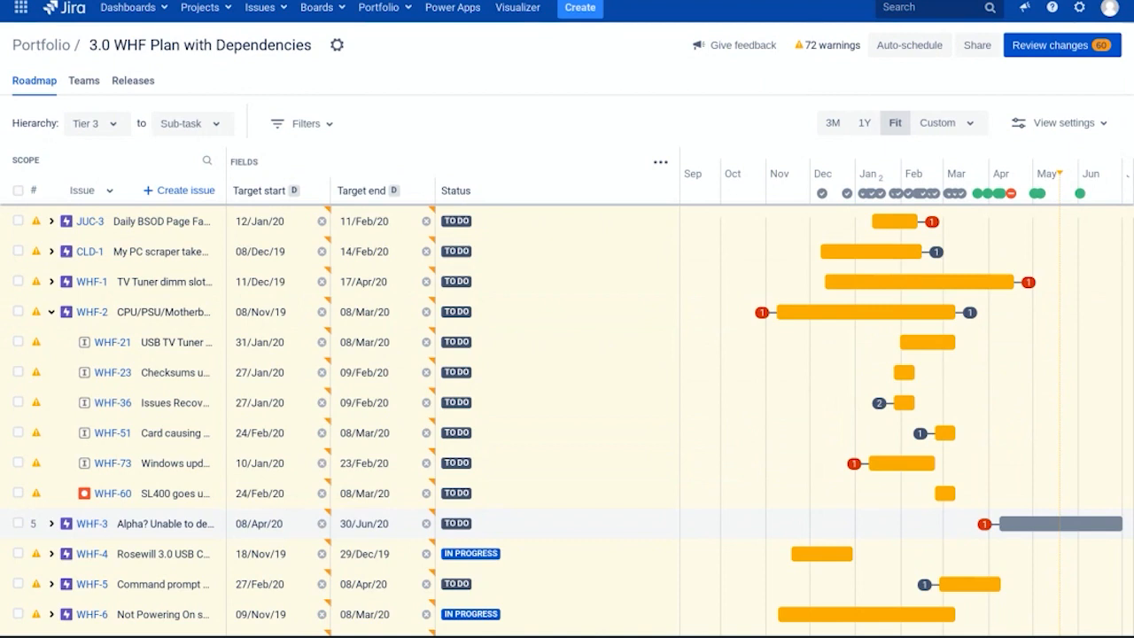
# Step: Preview auto-scheduling with empty values only for sprints, releases and teams, and discard the proposed changes
pyautogui.click(907, 45)
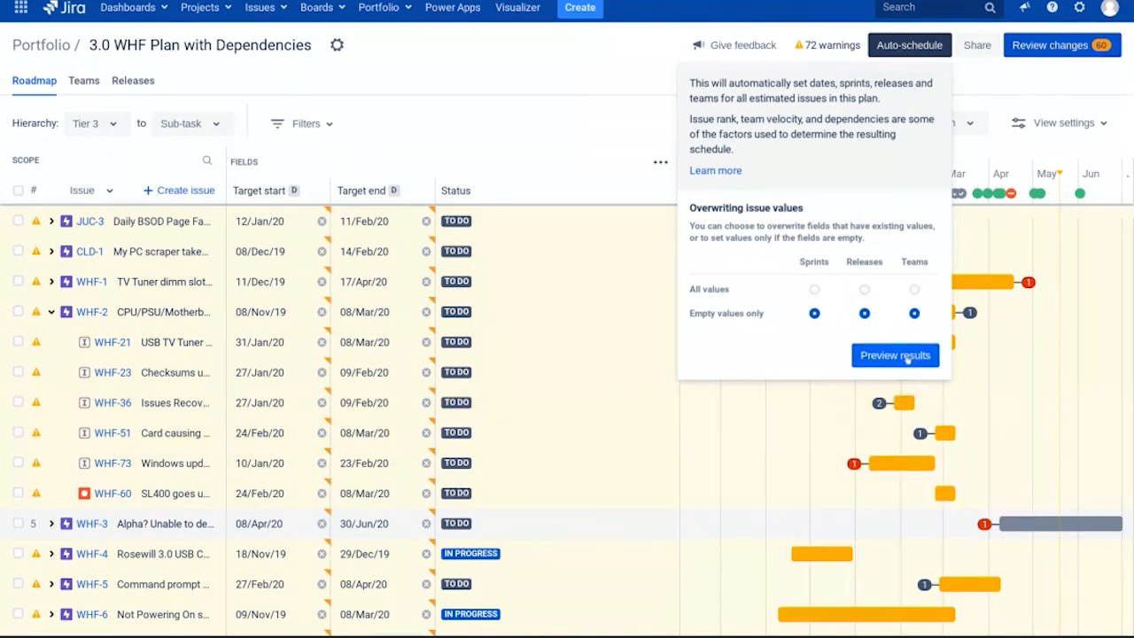
pyautogui.click(907, 358)
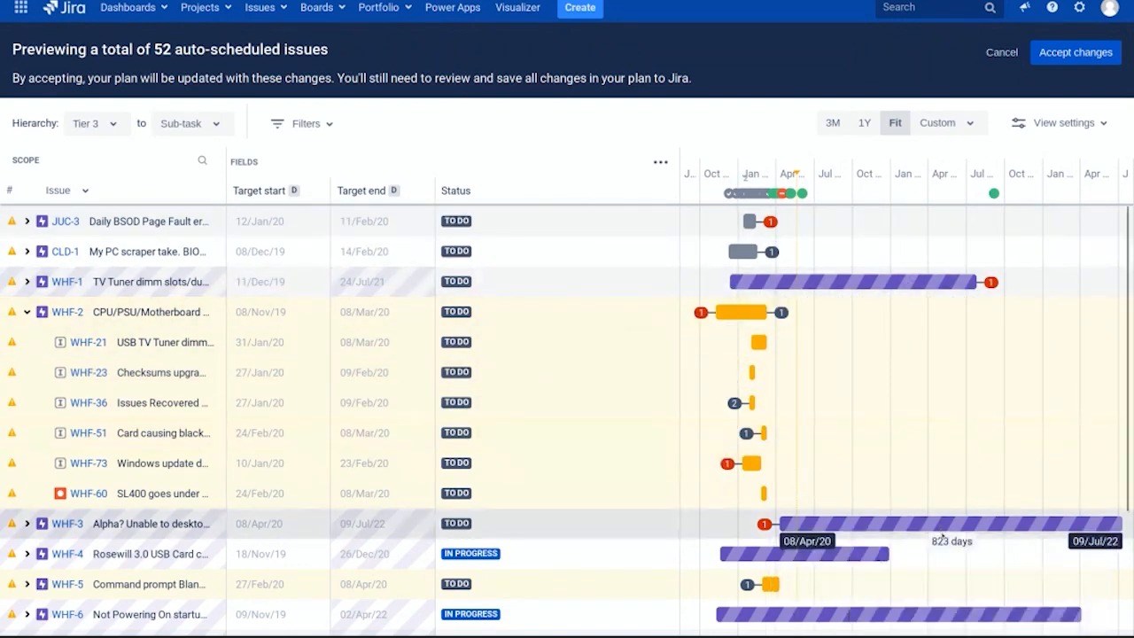
pyautogui.scroll(-3, 939, 532)
pyautogui.scroll(3, 942, 534)
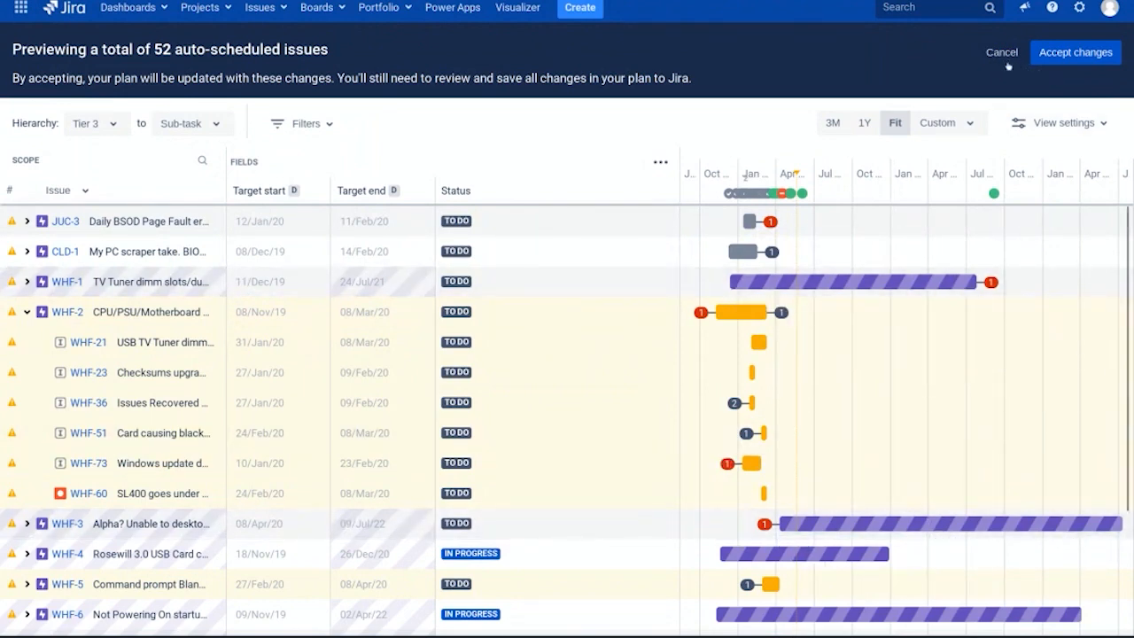
pyautogui.click(998, 56)
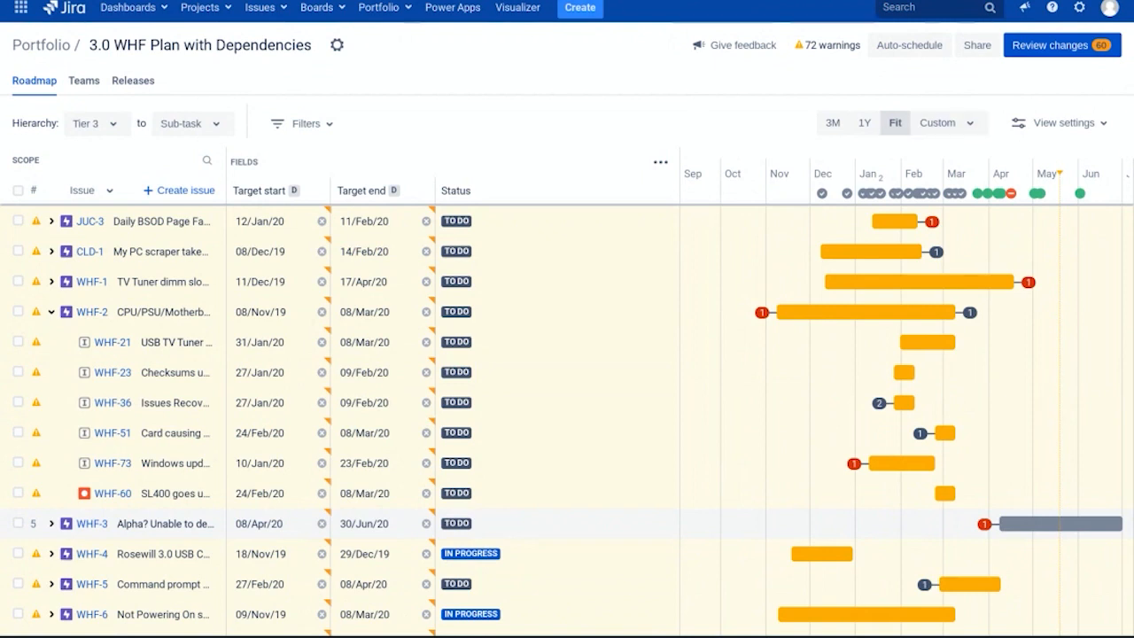
# Step: Open the portfolio plan "THW Plan (Themes, Stages, Skills)" and disable its improved planning interface in the plan configuration
pyautogui.click(392, 18)
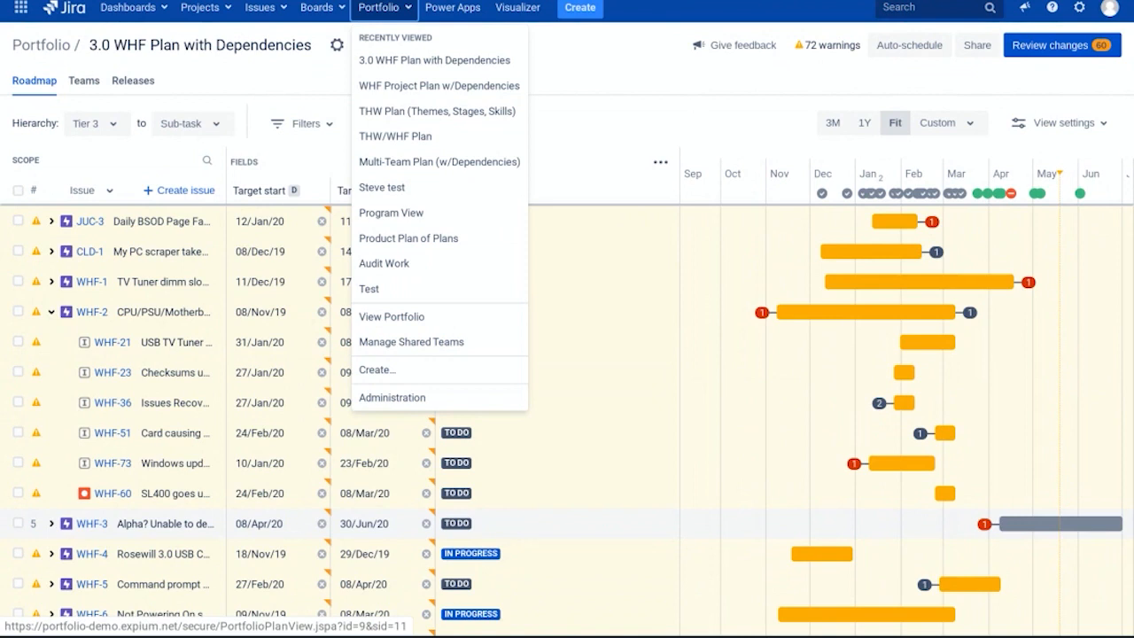
pyautogui.click(443, 112)
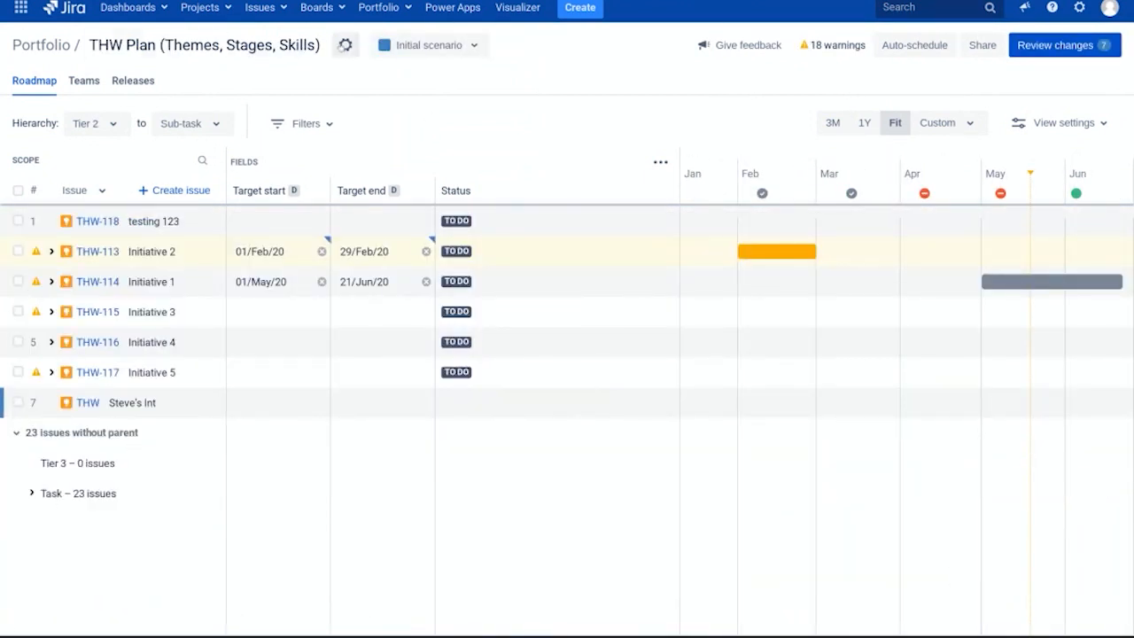
pyautogui.click(344, 46)
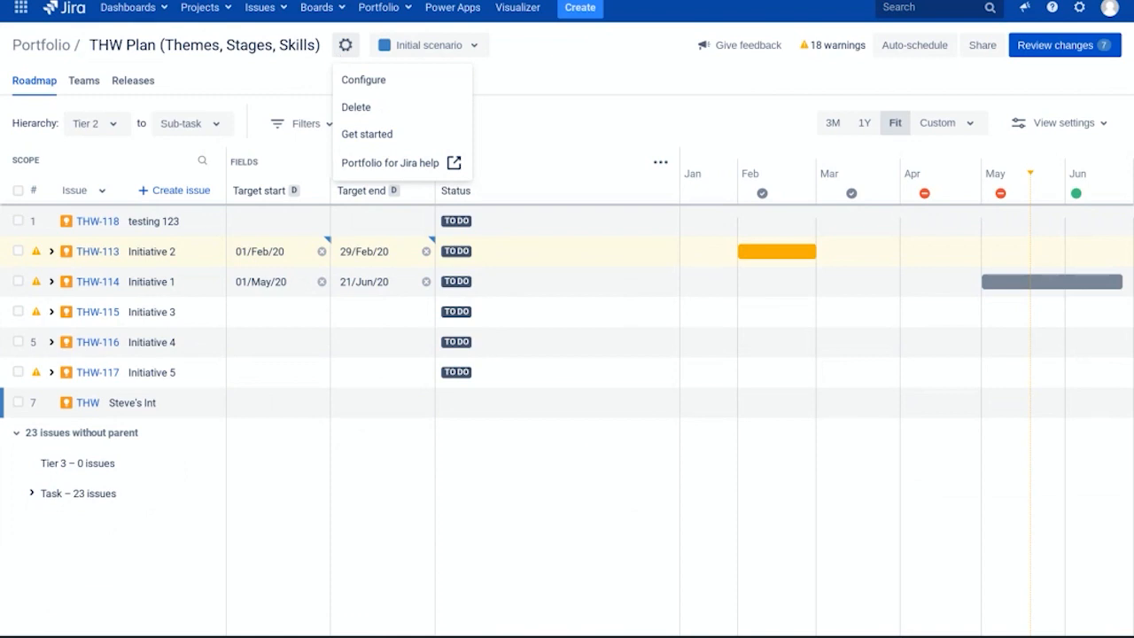
pyautogui.click(379, 82)
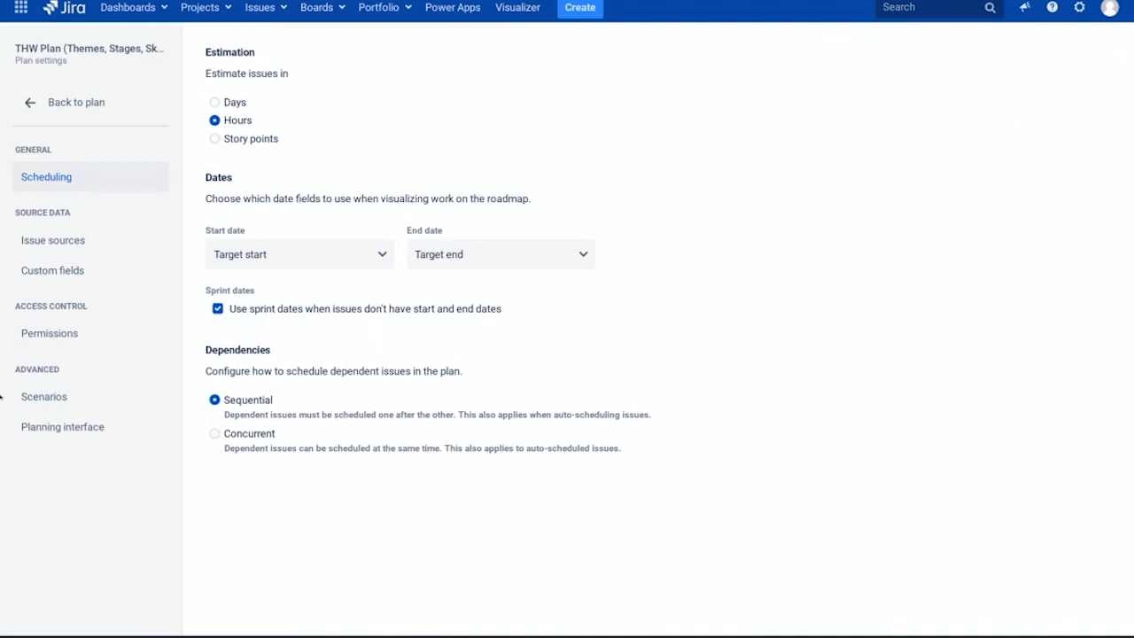
pyautogui.click(47, 426)
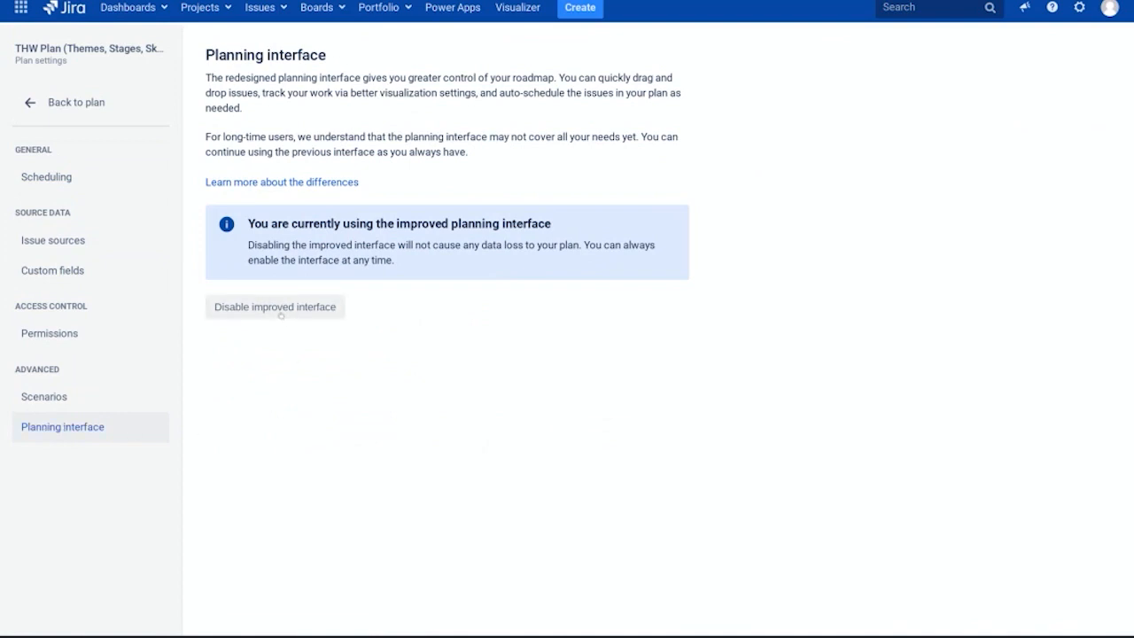
pyautogui.click(280, 314)
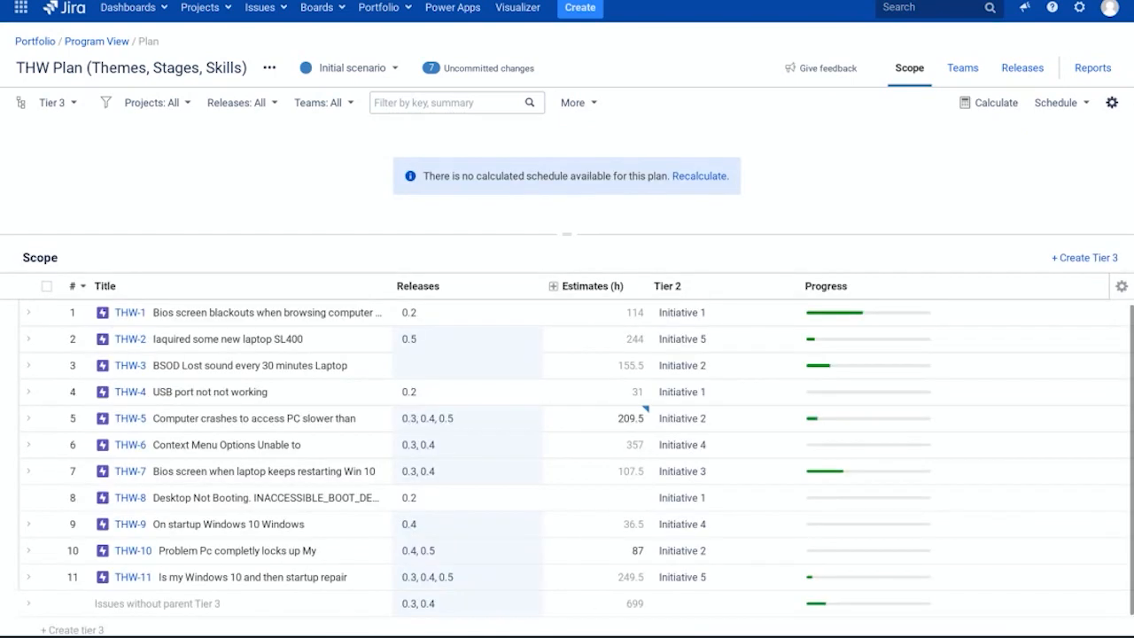
# Step: Calculate the plan's schedule and display it at the Task hierarchy level in an enlarged timeline area
pyautogui.click(990, 105)
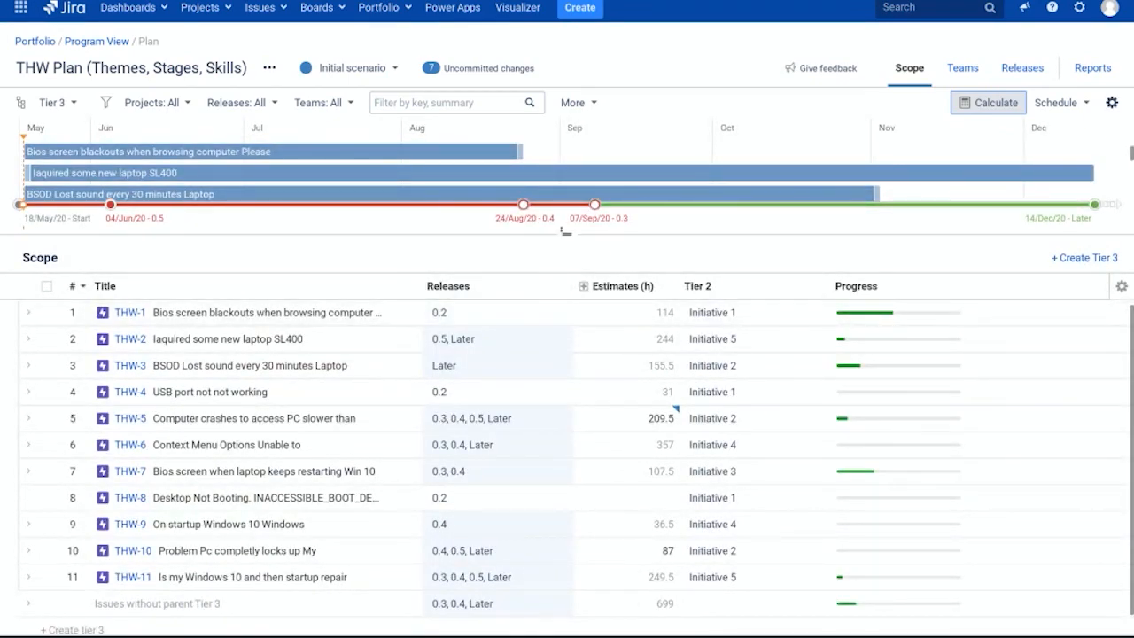
pyautogui.moveTo(564, 231); pyautogui.dragTo(567, 344)
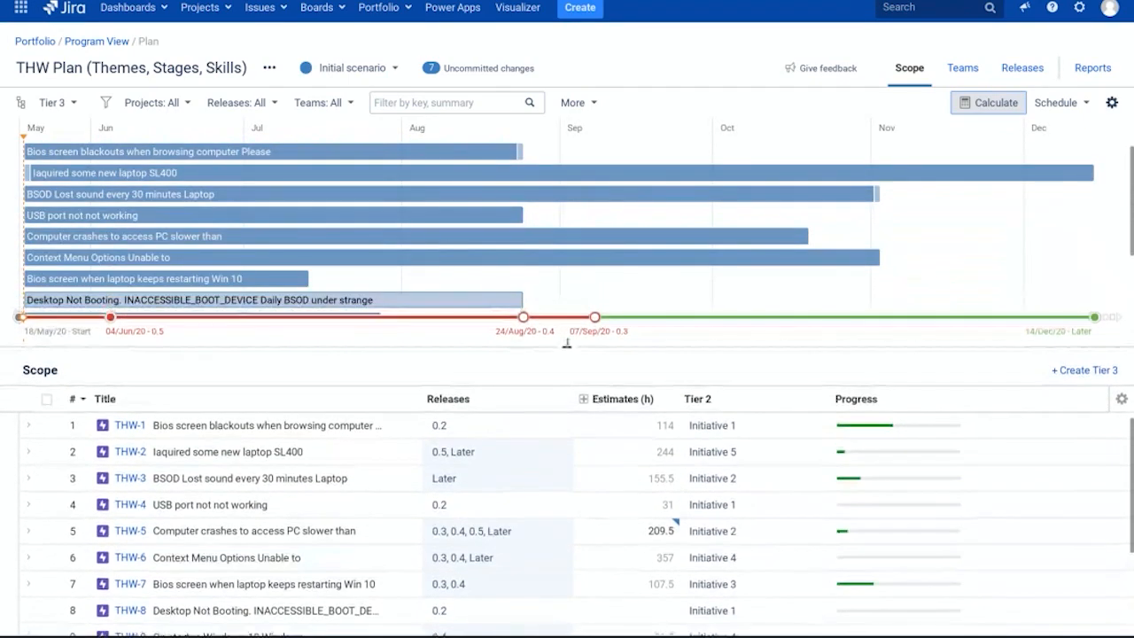
pyautogui.click(68, 106)
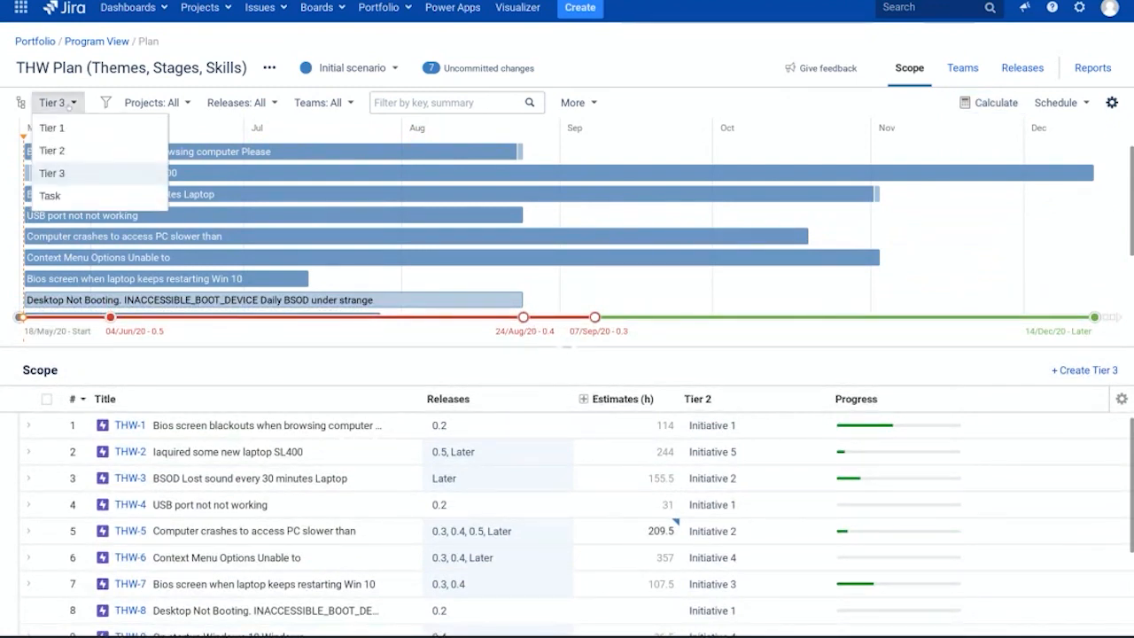
pyautogui.click(49, 196)
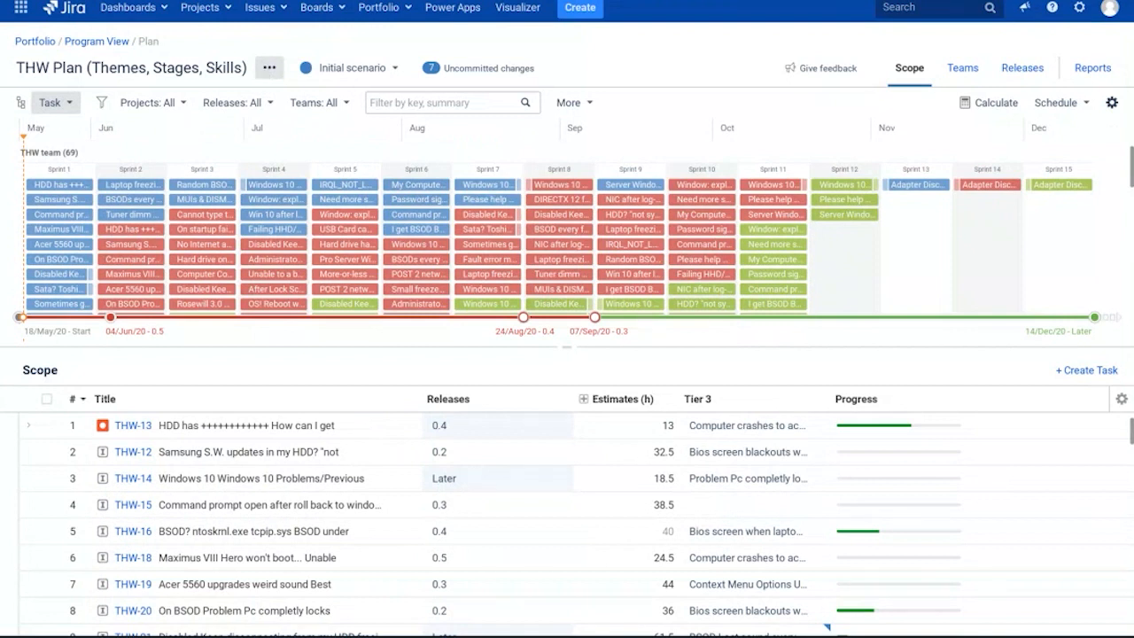
# Step: Re-enable the improved planning interface in the configuration of THW Plan (Themes, Stages, Skills)
pyautogui.click(270, 67)
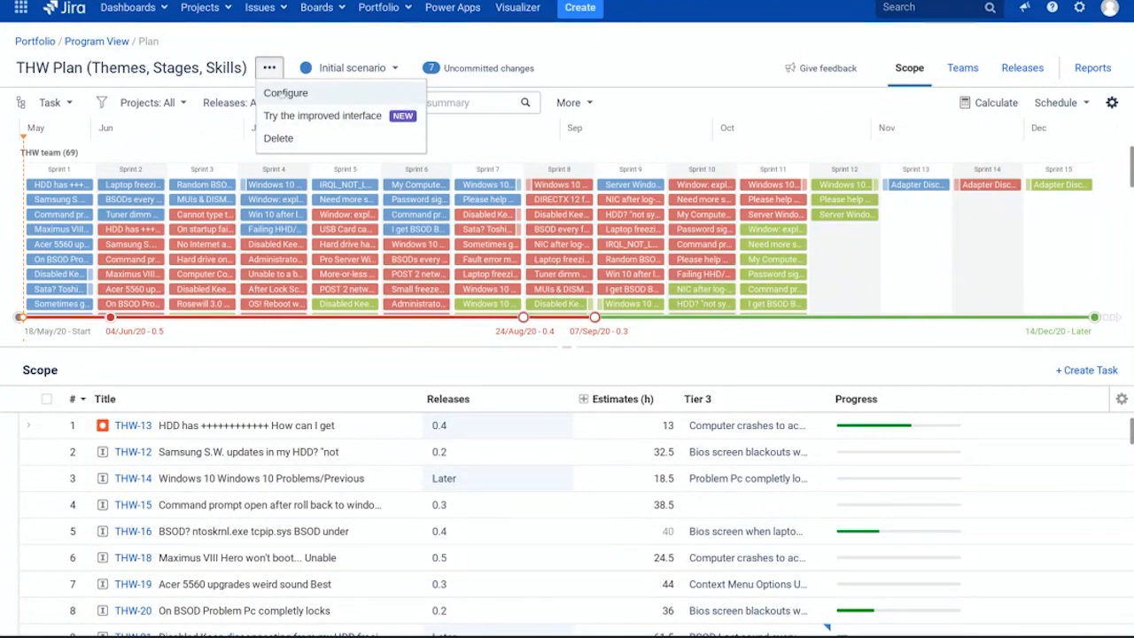
pyautogui.click(277, 92)
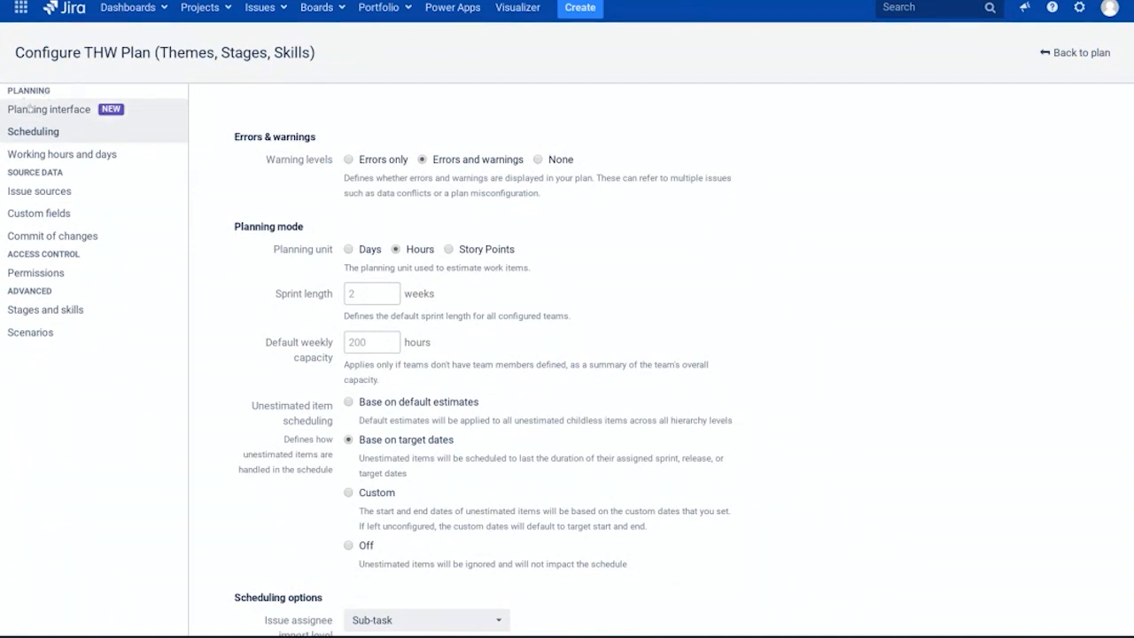
pyautogui.click(32, 109)
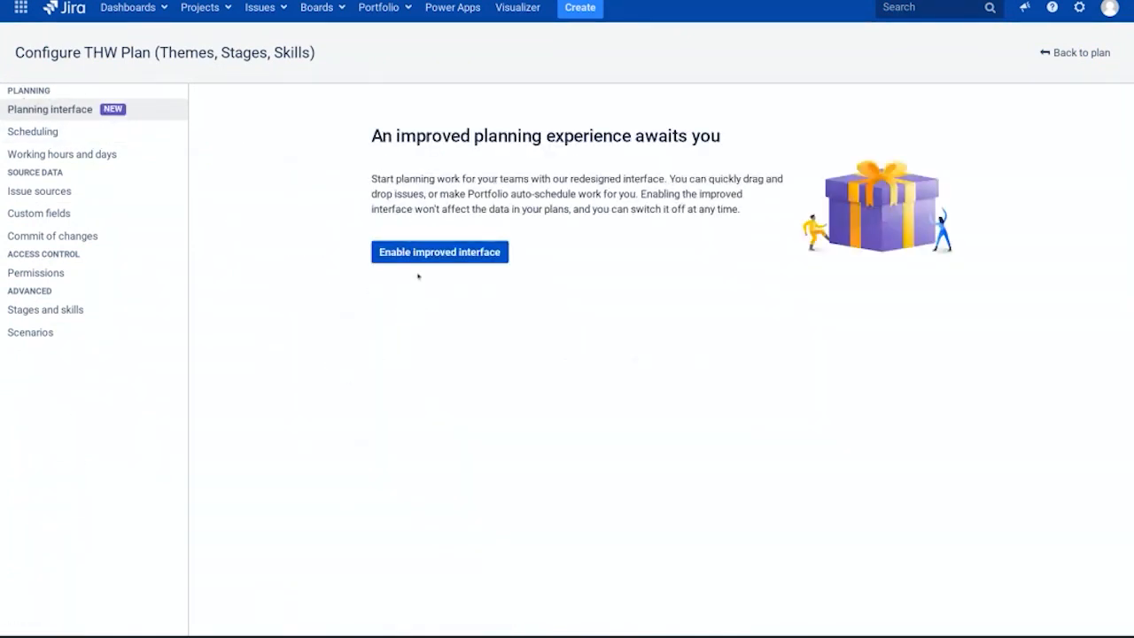
pyautogui.click(434, 254)
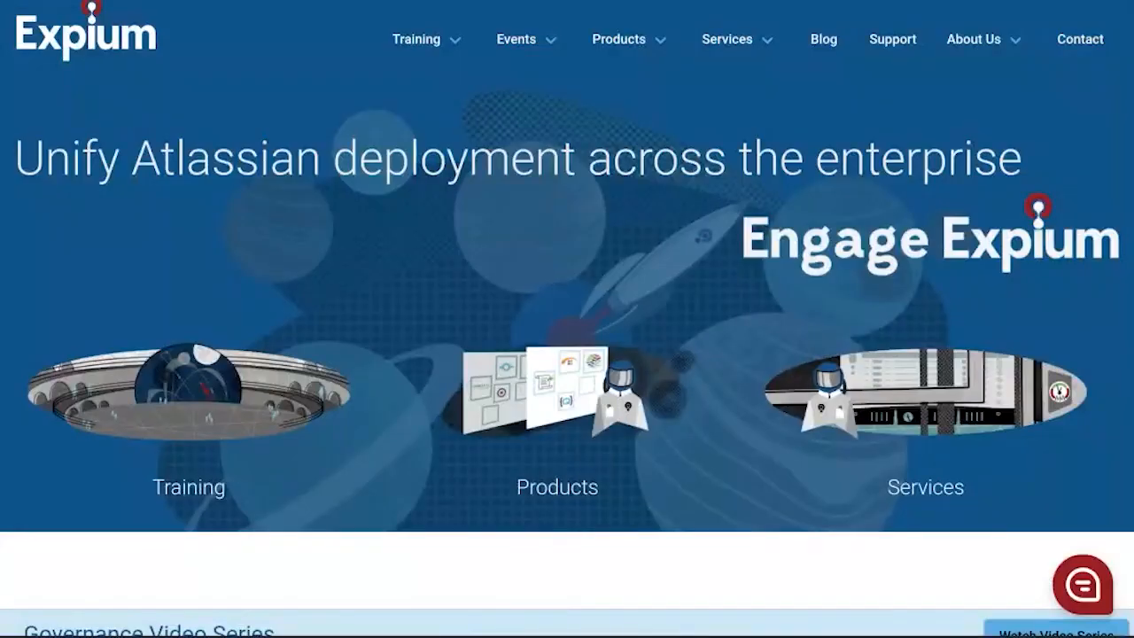
# Step: Show the list of upcoming events on the Expium website
pyautogui.click(547, 44)
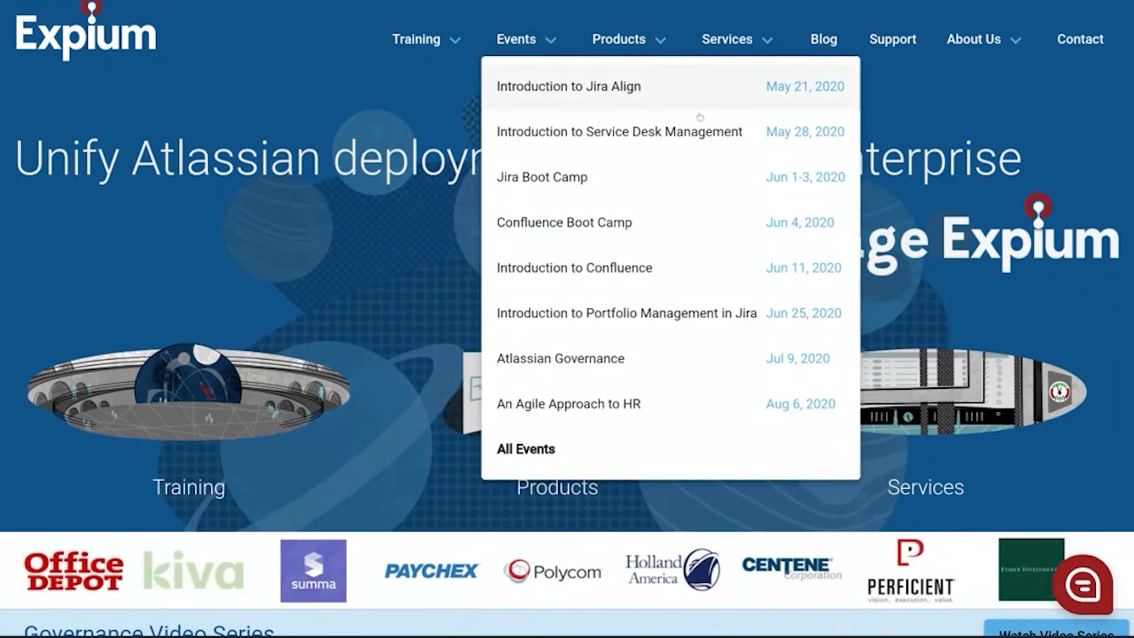